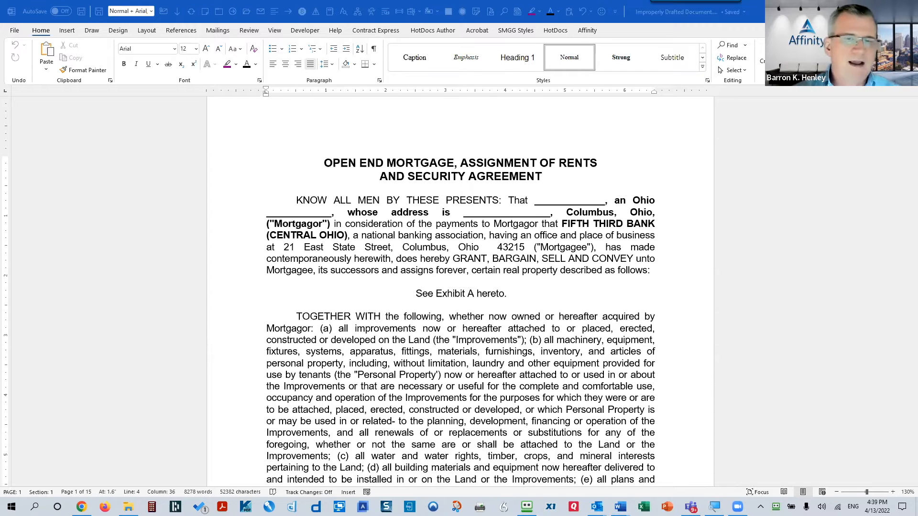
- Insert a footnote after "Mortgagor" in the TOGETHER WITH paragraph and fill it with about three lines of random filler text
left_click(488, 247)
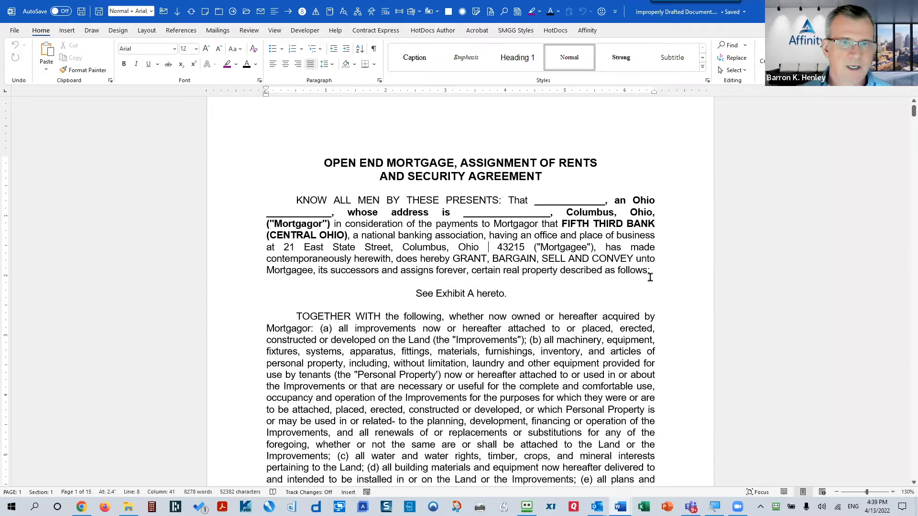
scroll(647, 278, "down", 3)
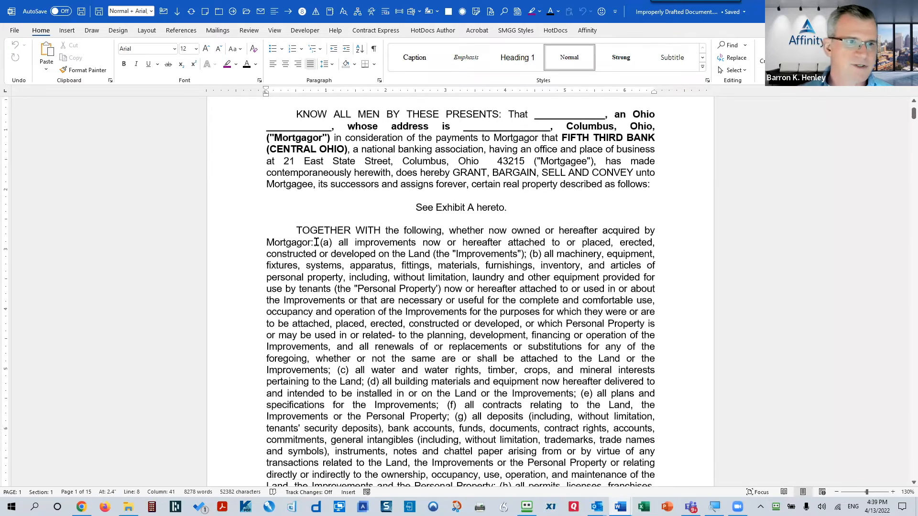
left_click(311, 243)
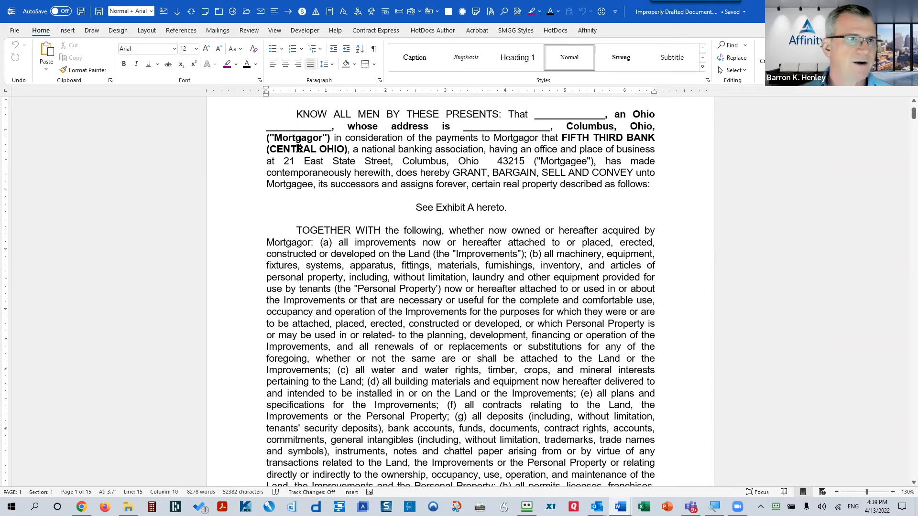
left_click(185, 33)
left_click(109, 57)
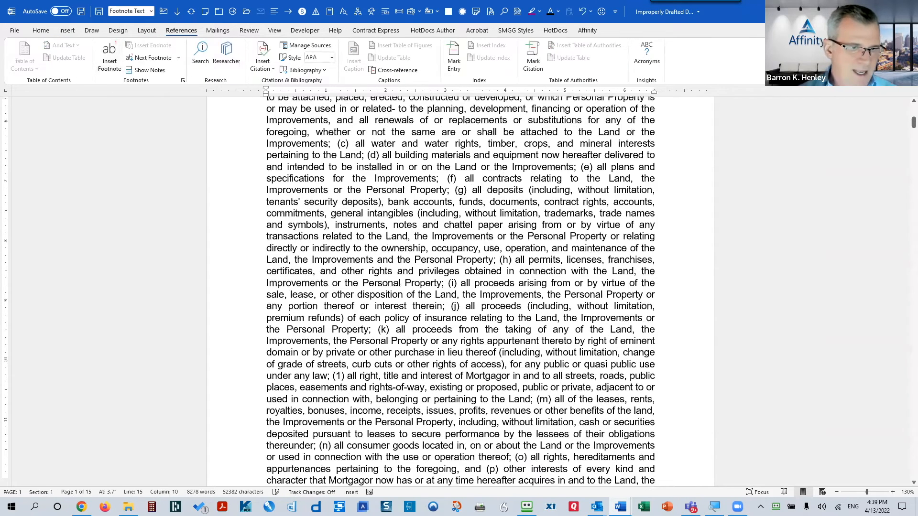
type("sadlkfladskjl;dsajk l;djsak ;lkjdsa ;lkjas f;lkjsad f;kjas df;kj sad;lkfj")
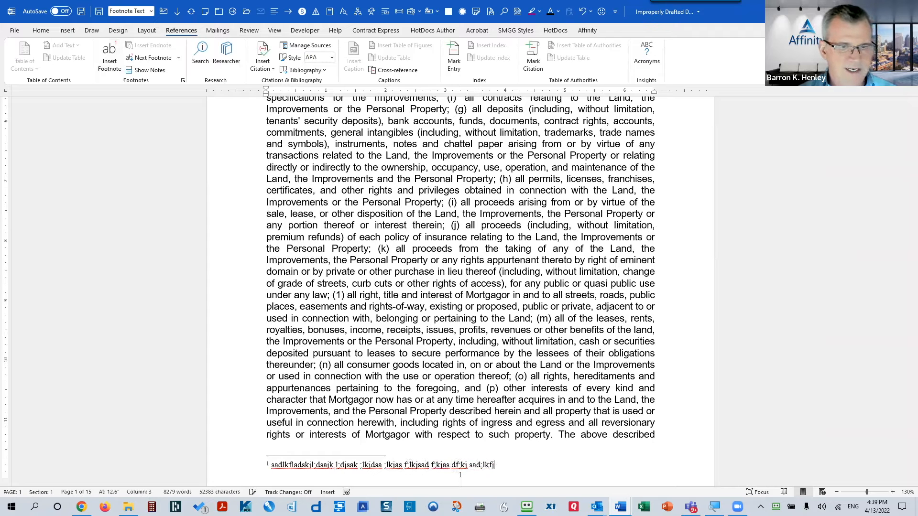
type(" sadl;fkj sad;lj ;ldjsak l;kdsaj l;kdsa f;ldjsa f;ldjsa f;lkjds fl;kjsad f")
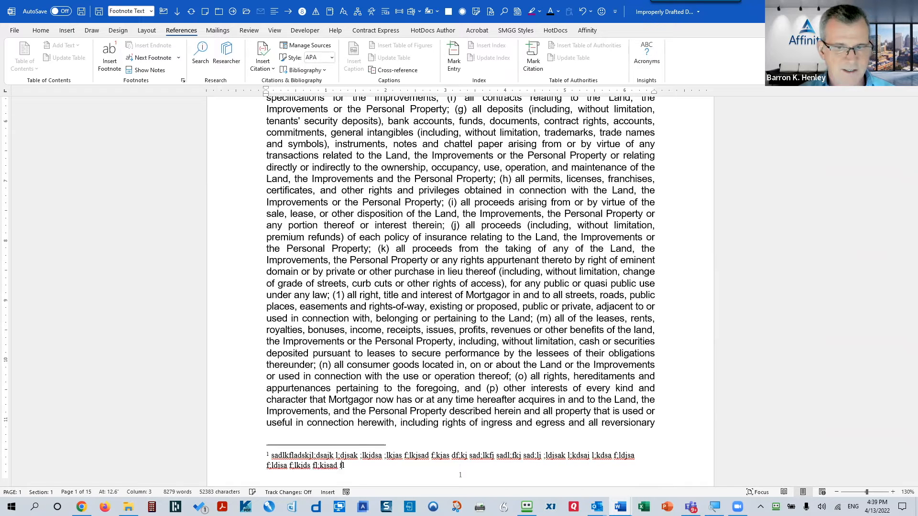
type("lkj sadflj dsa;lif ksadl;fik sa;ldjk ldksaj ;lkdjsf ;lkdsa f;lkjsda fl;k")
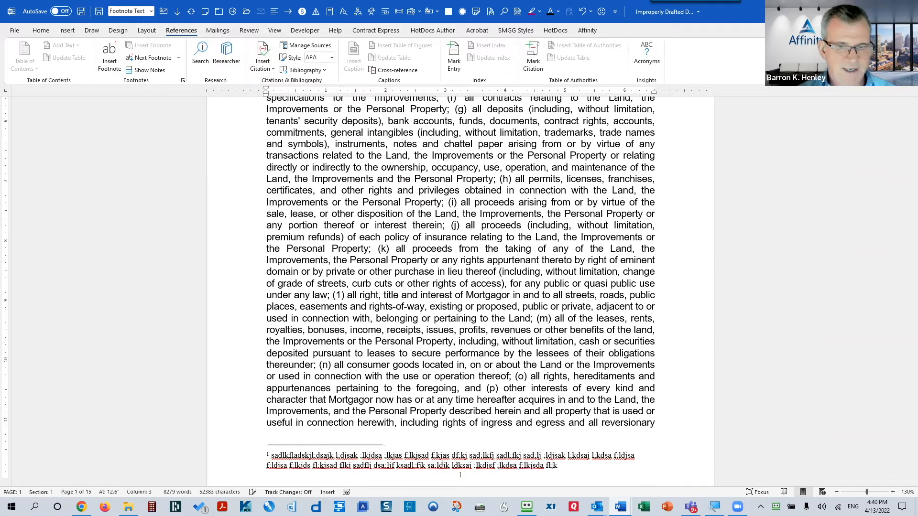
type("jasdfl;kjadsfl;jk dsfl;kj dasl;j kdsalkf")
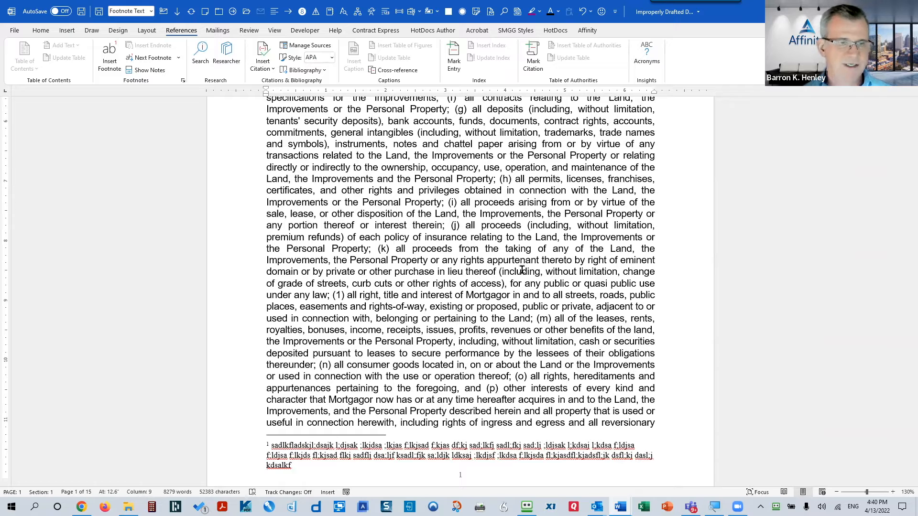
- Undo the footnote's filler text and the footnote insertion itself, returning to the start of the mortgage document
scroll(622, 351, "down", 2)
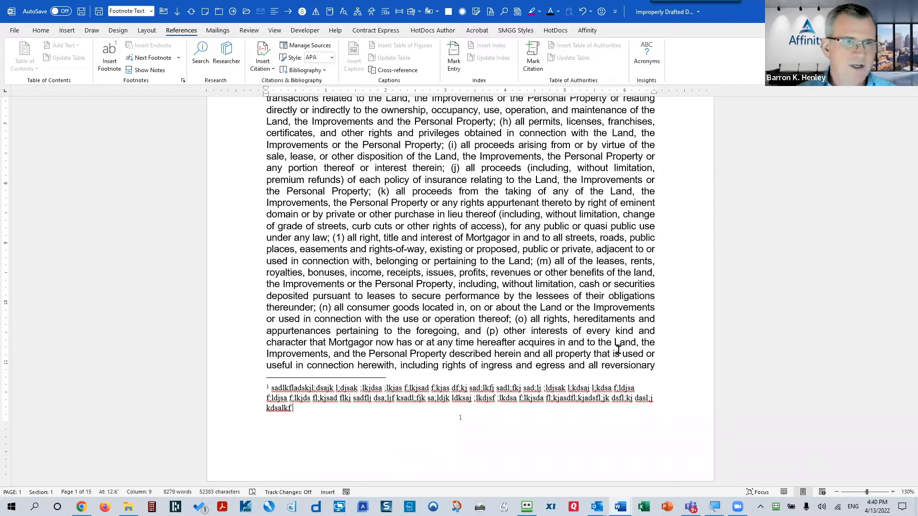
left_click_drag(522, 276, 381, 180)
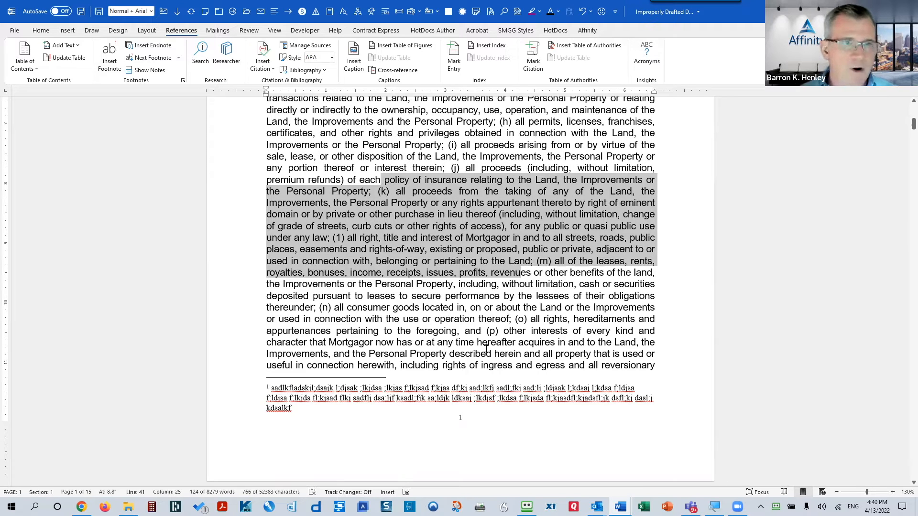
key("ctrl+z")
key("ctrl+z")
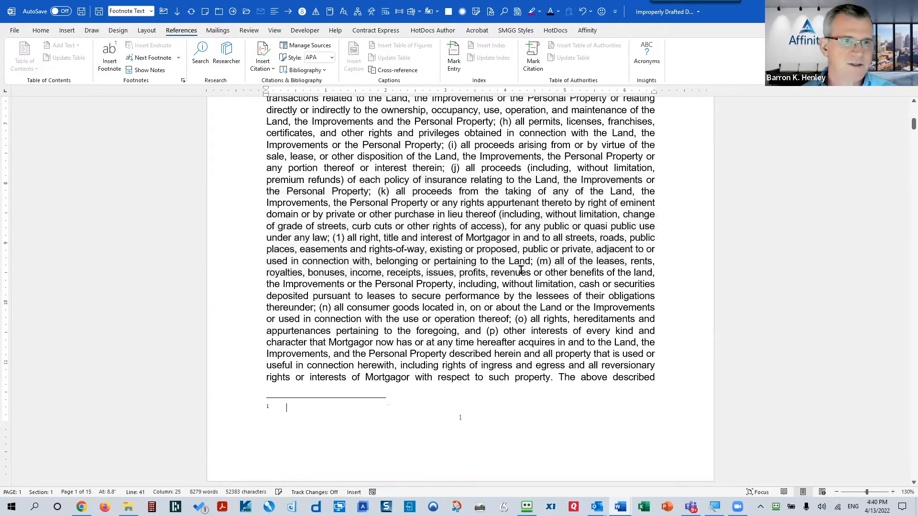
scroll(523, 269, "up", 10)
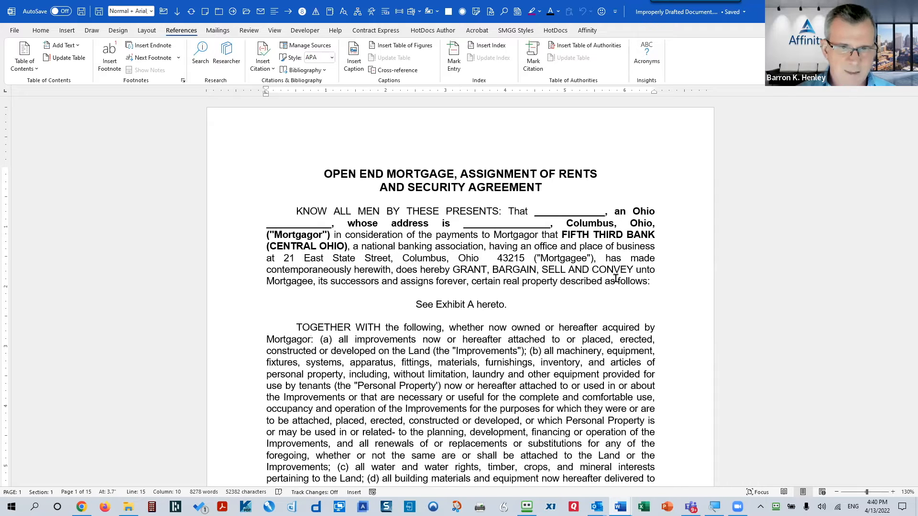
type(":")
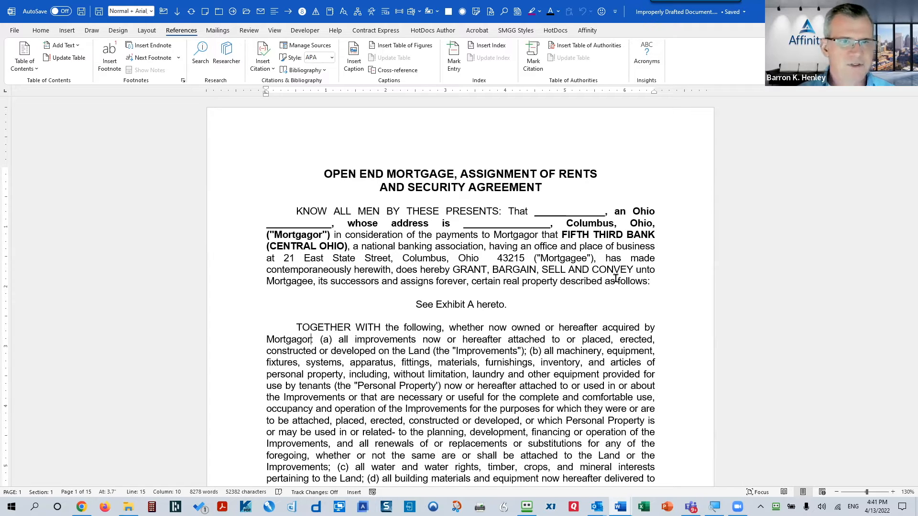
key("ctrl+n")
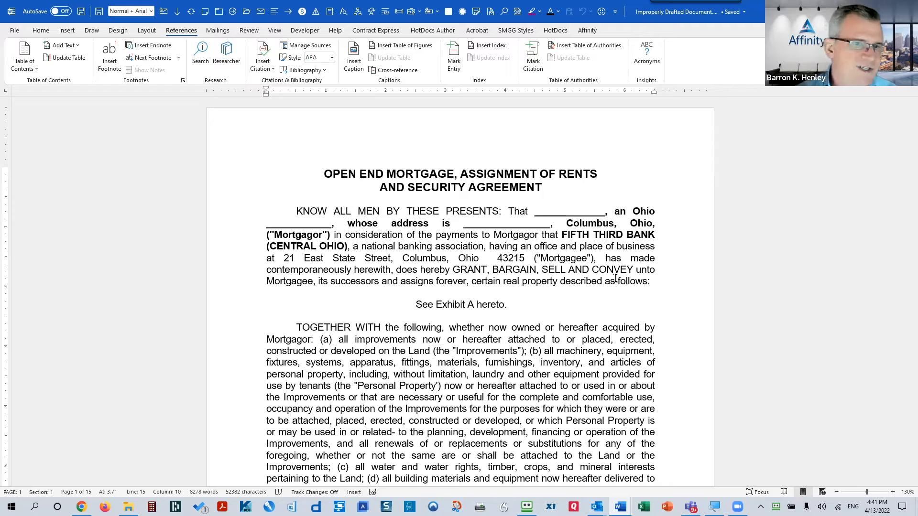
type(":")
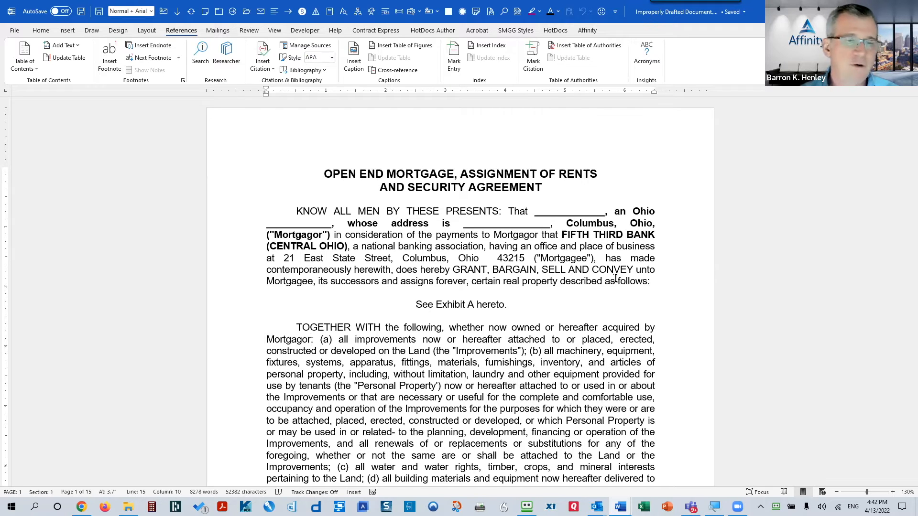
- Switch to Character Formatting - 1.docx and set the letter's text from the date through the signature to justified Times New Roman
key("alt+Tab")
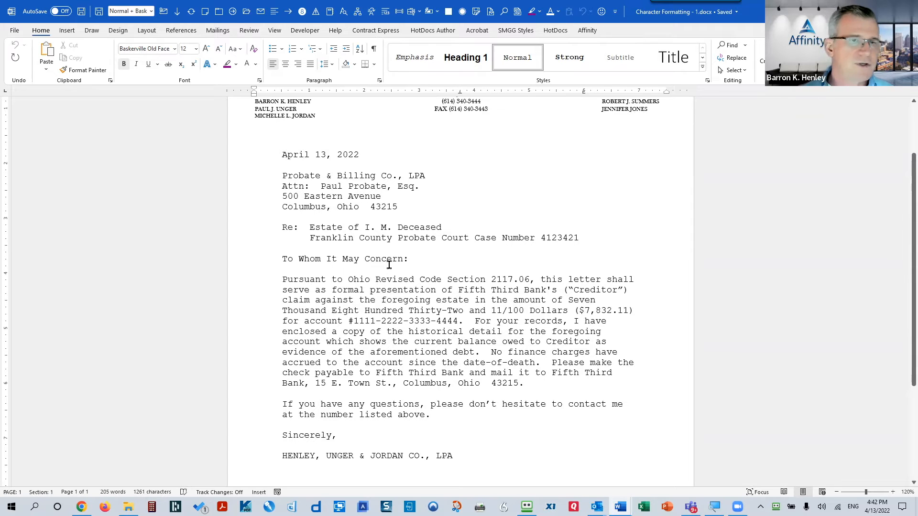
scroll(397, 256, "down", 1)
left_click(259, 111)
scroll(454, 448, "down", 2)
left_click(557, 402, "shift")
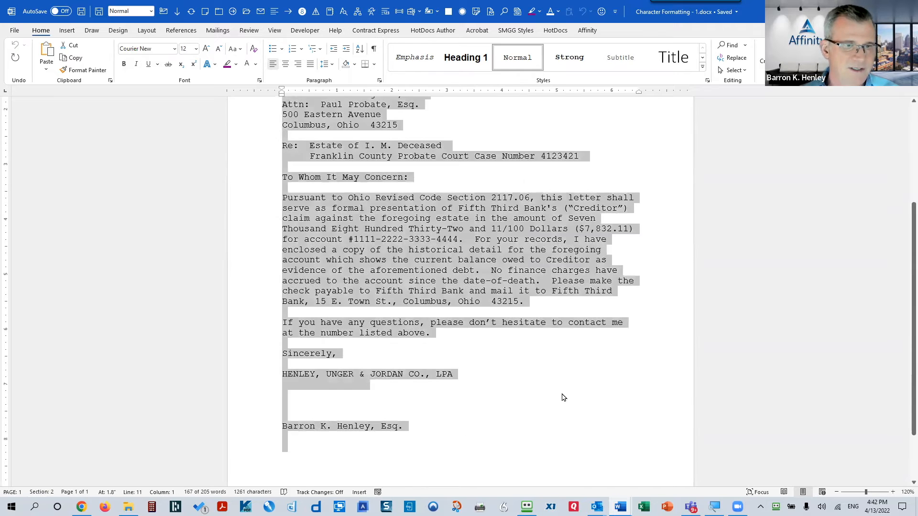
scroll(557, 401, "up", 4)
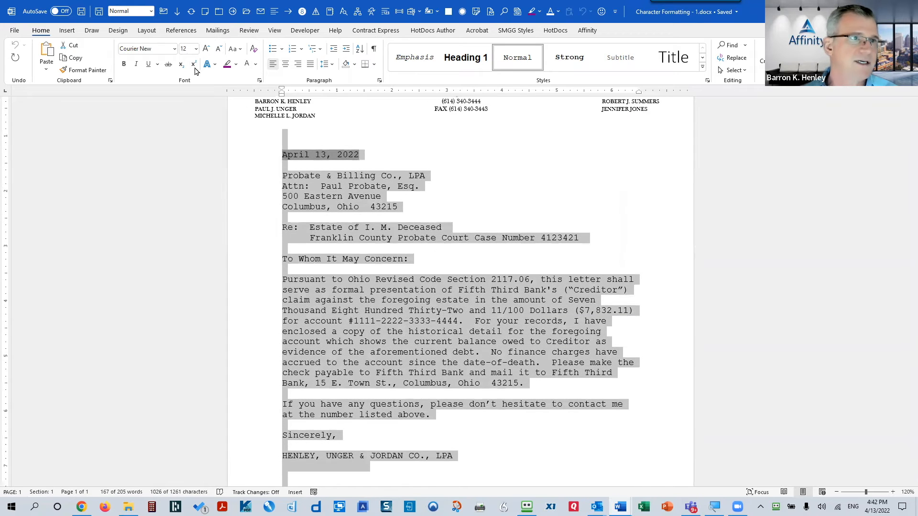
left_click(174, 49)
left_click(163, 131)
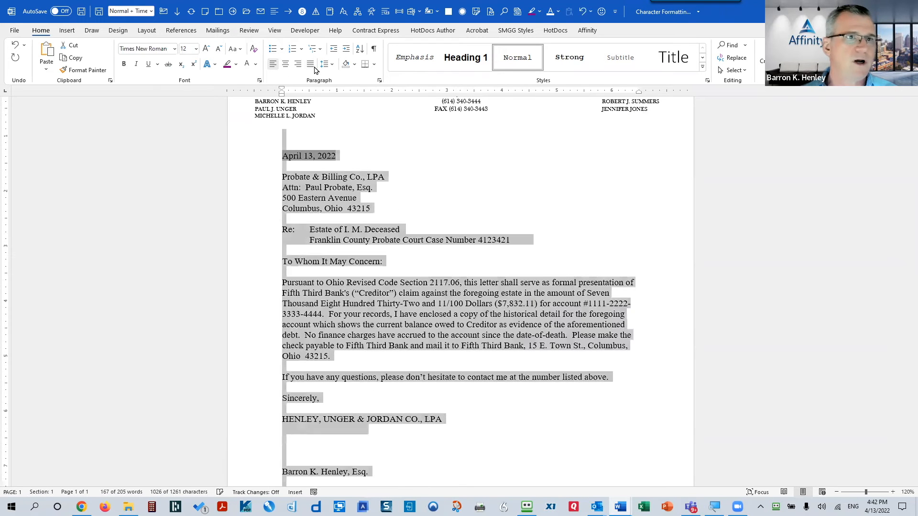
left_click(374, 224)
scroll(574, 230, "down", 2)
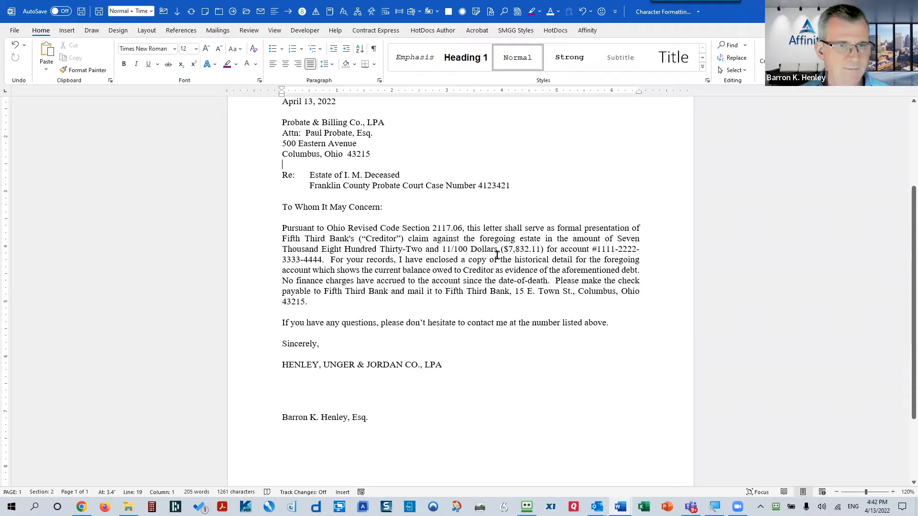
- Return to the mortgage document and try applying subscript to its opening KNOW ALL MEN paragraph
key("alt+Tab")
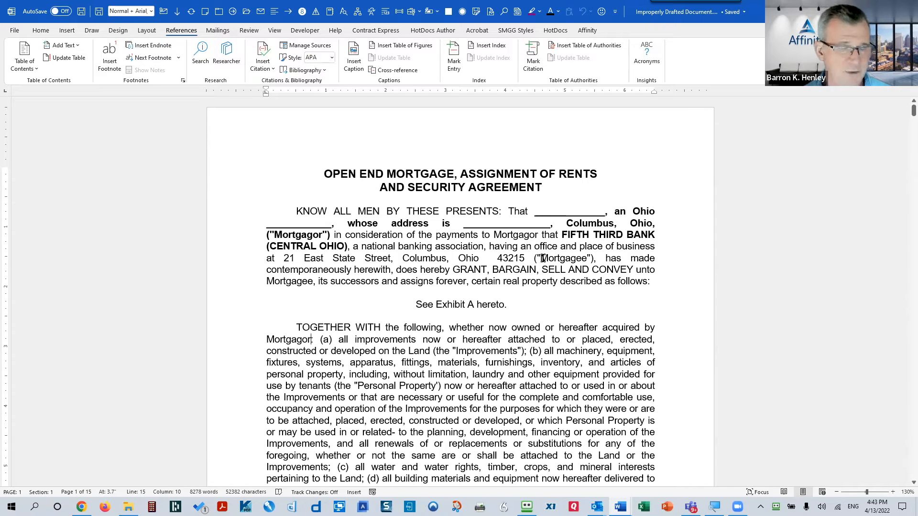
left_click_drag(237, 214, 241, 291)
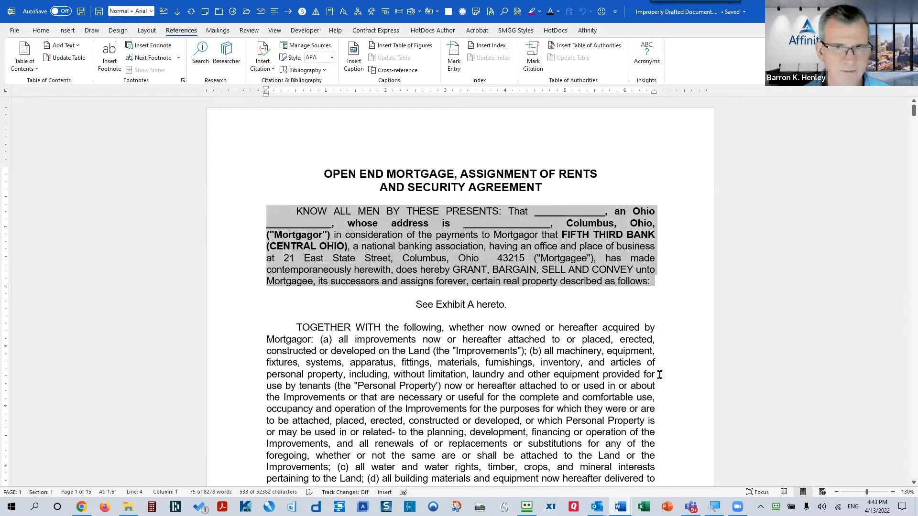
left_click(41, 30)
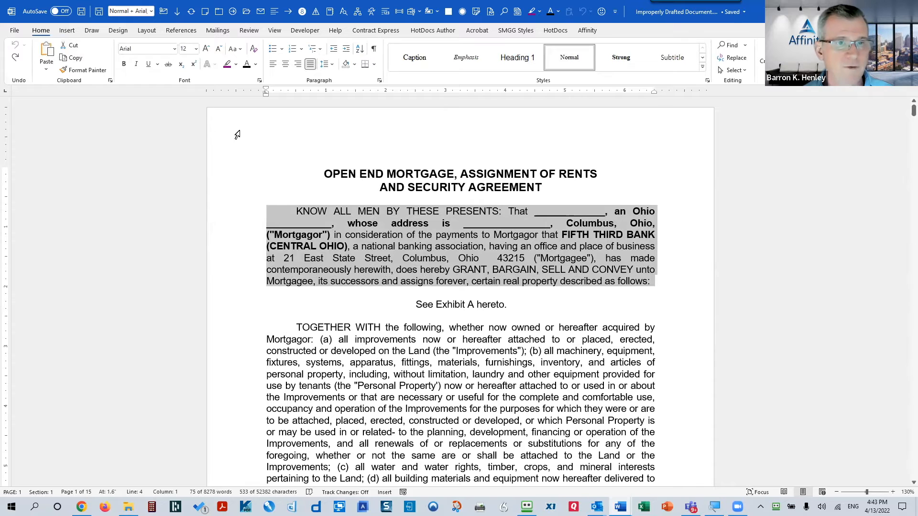
left_click(256, 52)
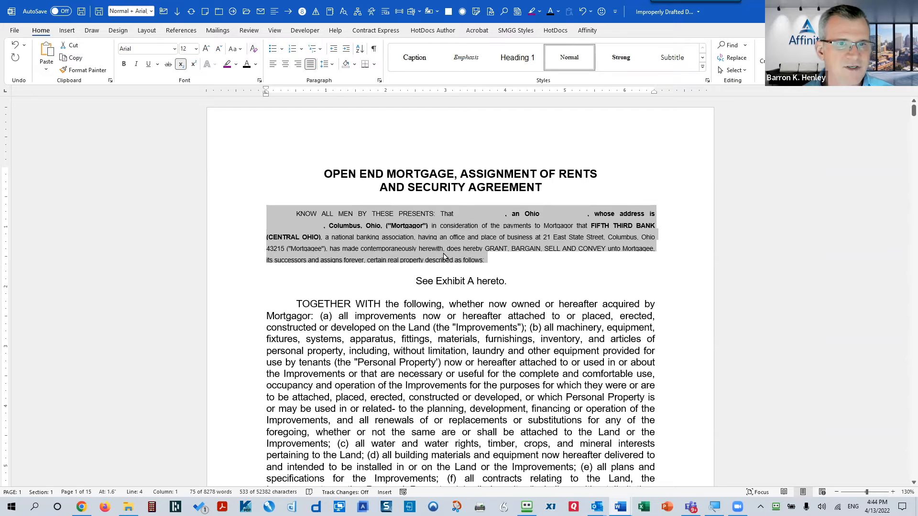
key("ctrl+z")
- Clear the formatting of the KNOW ALL MEN paragraph and remove the direct character formatting from the entire document
left_click(254, 49)
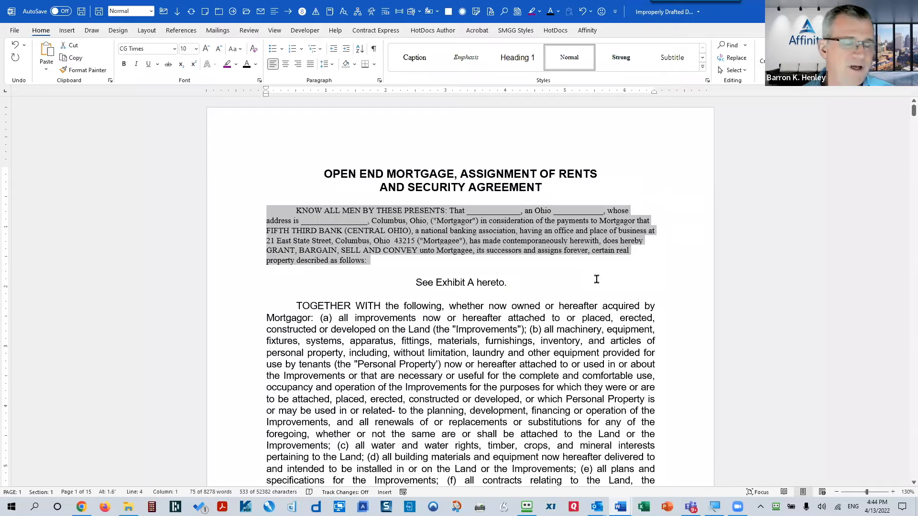
left_click(500, 306)
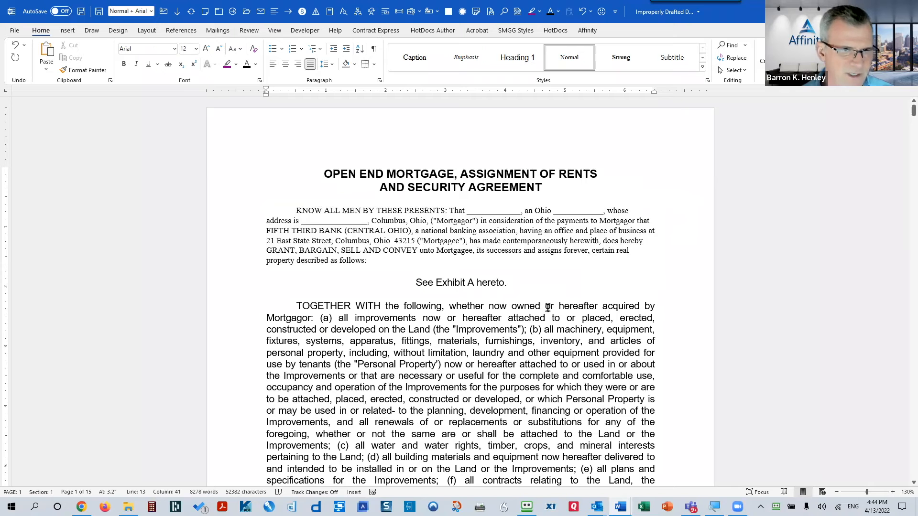
key("ctrl+a")
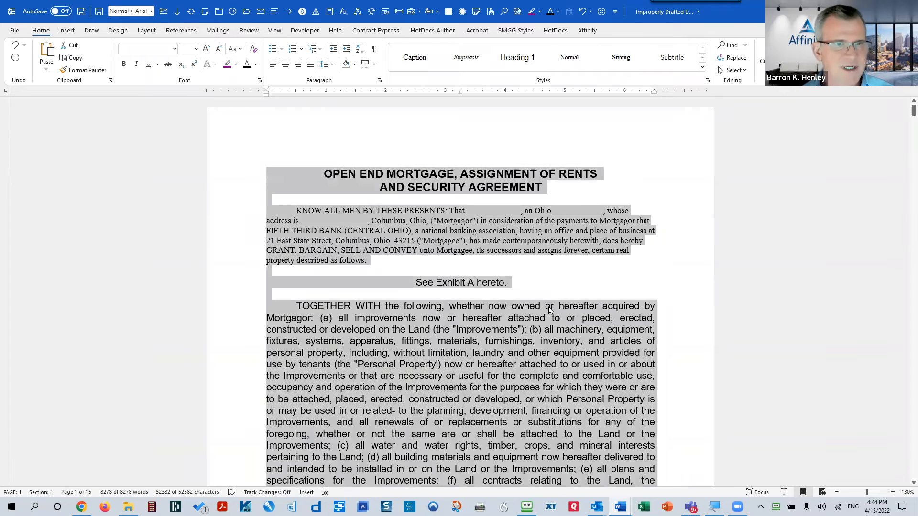
key("ctrl+space")
left_click(414, 222)
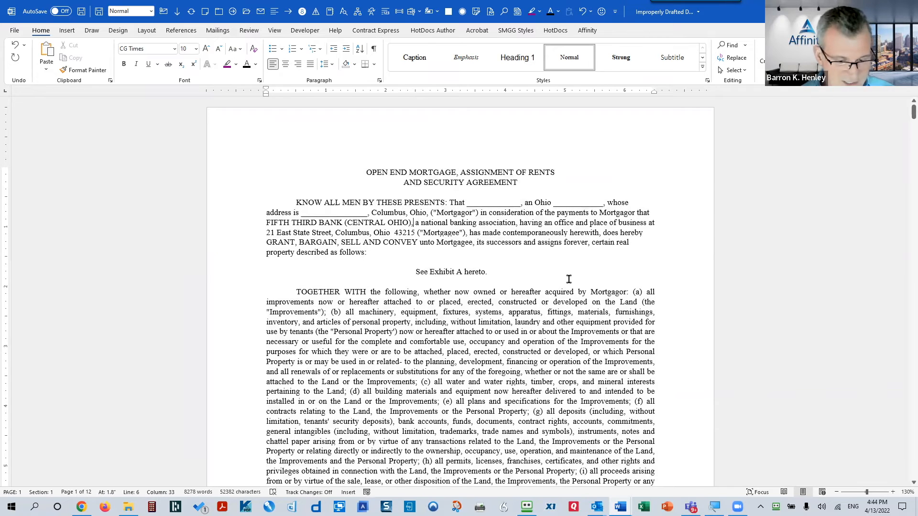
- Set the entire mortgage document's text to Arial at size 12
key("ctrl+a")
left_click(174, 48)
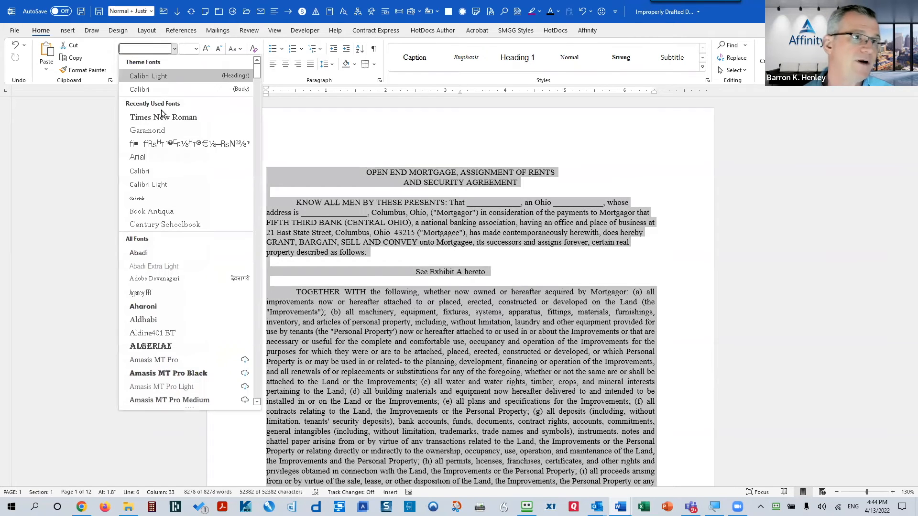
left_click(139, 157)
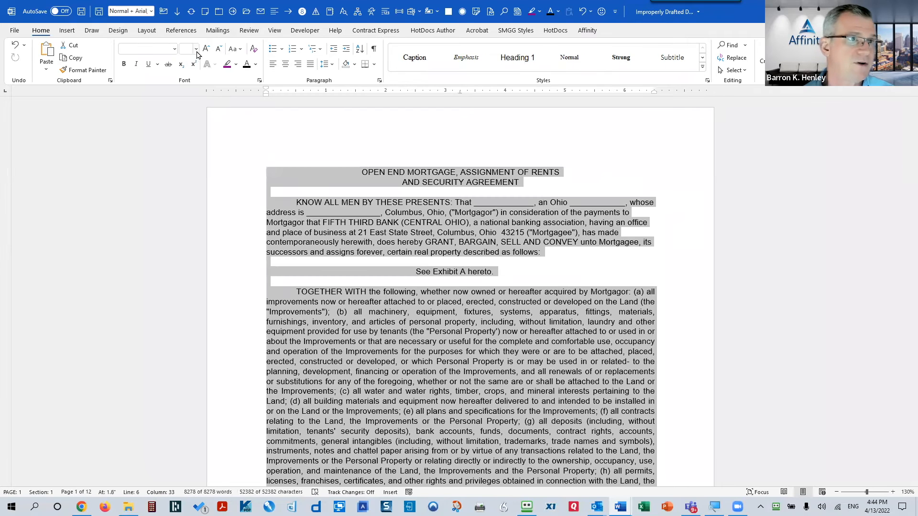
left_click(197, 49)
left_click(192, 106)
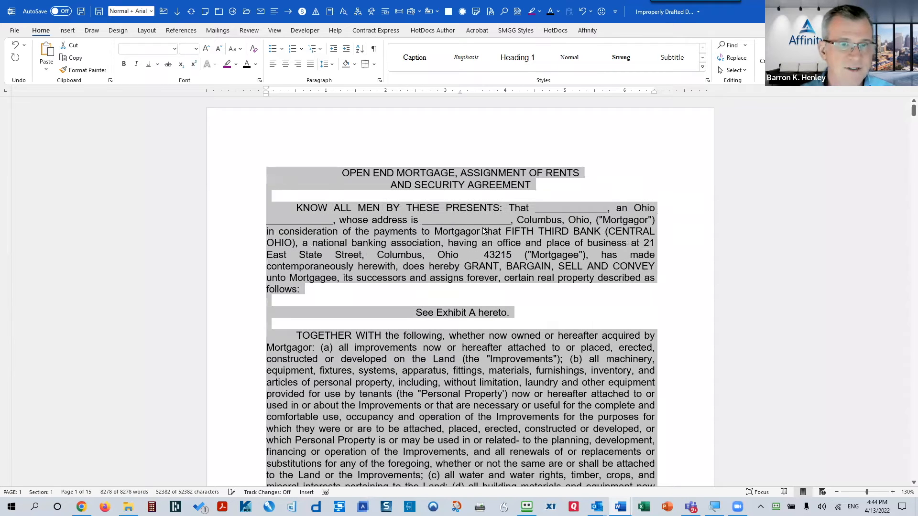
left_click(507, 258)
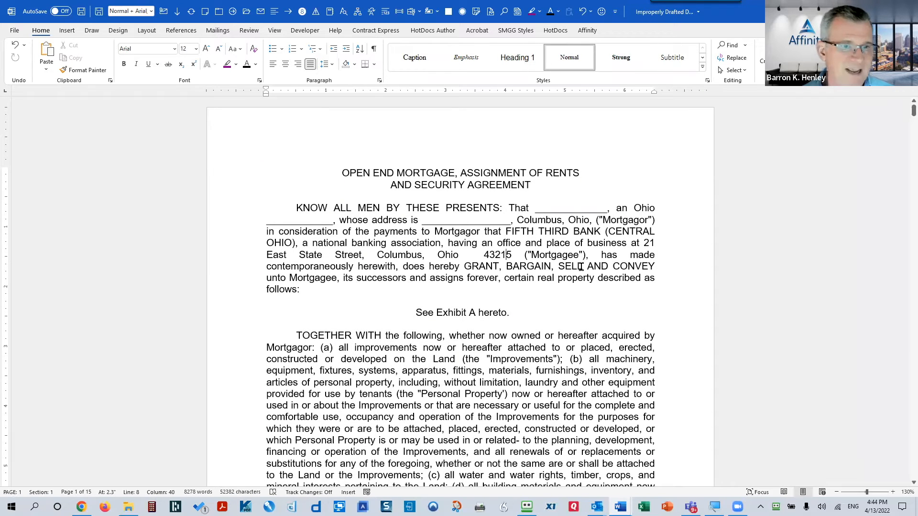
- Undo the font, size and cleared-formatting changes until the mortgage document's original formatting is restored
key("ctrl+z")
key("ctrl+z")
key("ctrl+z")
key("ctrl+z")
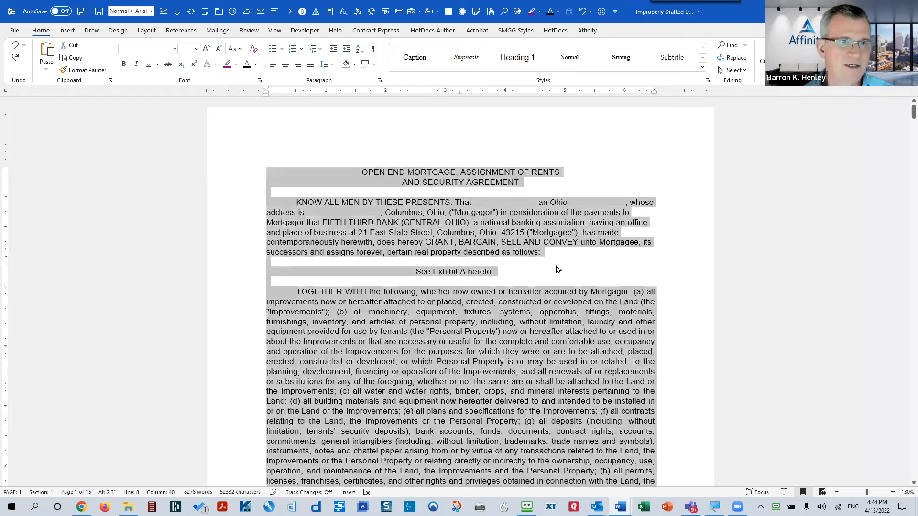
left_click(443, 241)
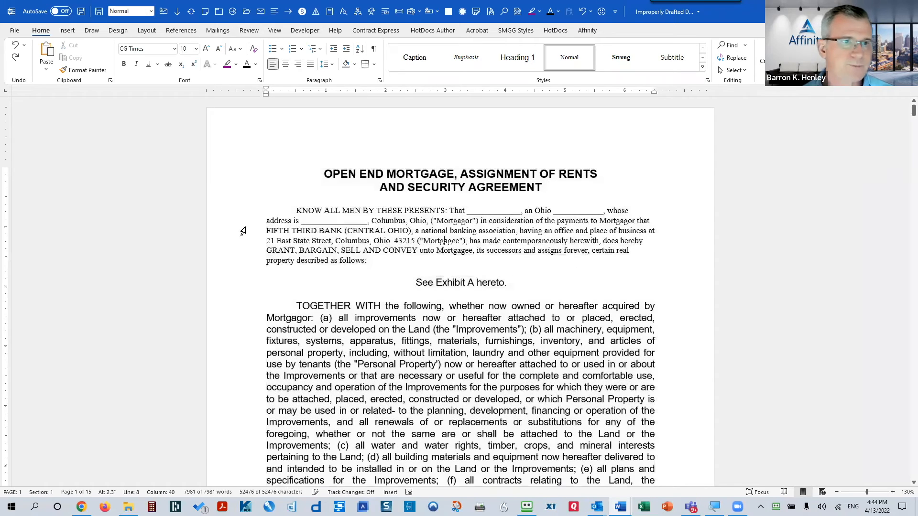
key("ctrl+z")
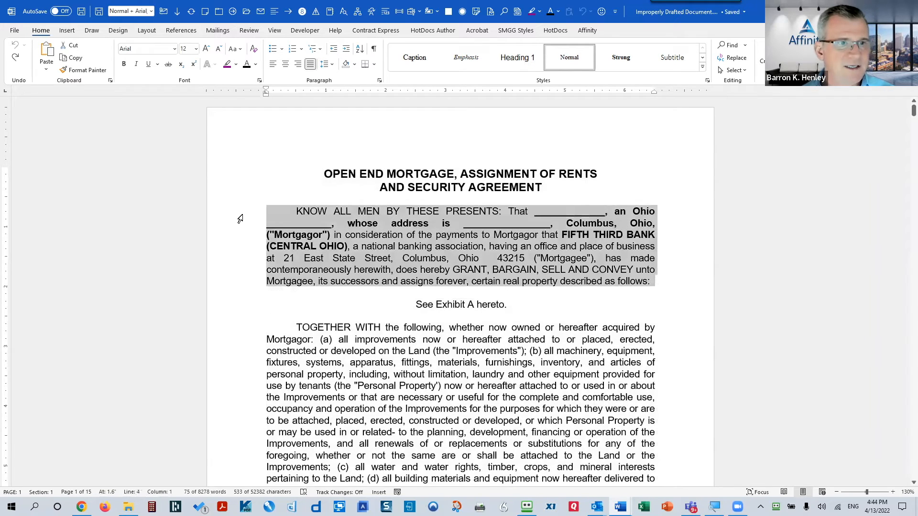
- Clear all formatting from the selected KNOW ALL MEN paragraph and deselect it
left_click(254, 53)
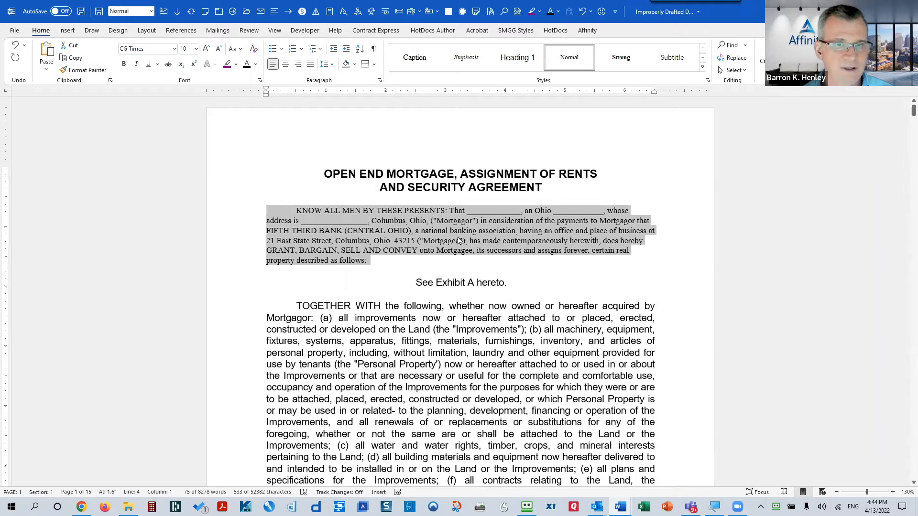
left_click(476, 221)
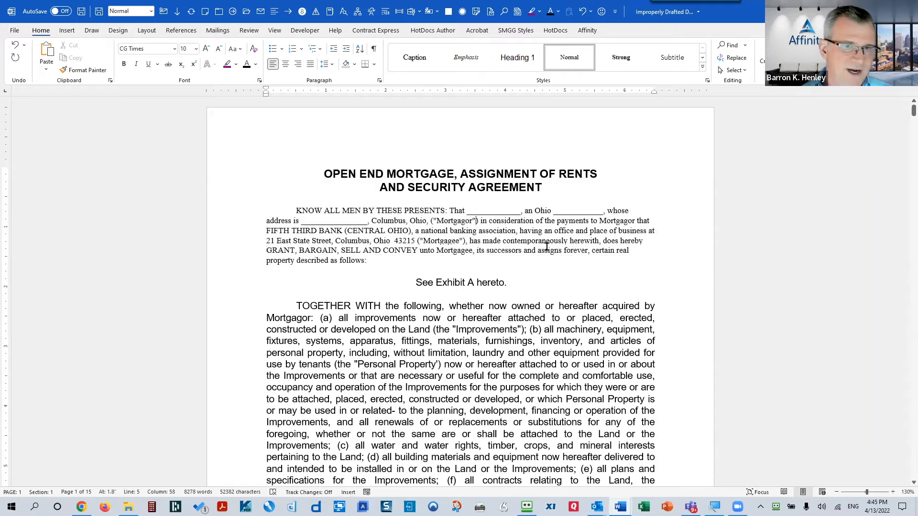
triple_click(479, 264)
left_click(473, 231)
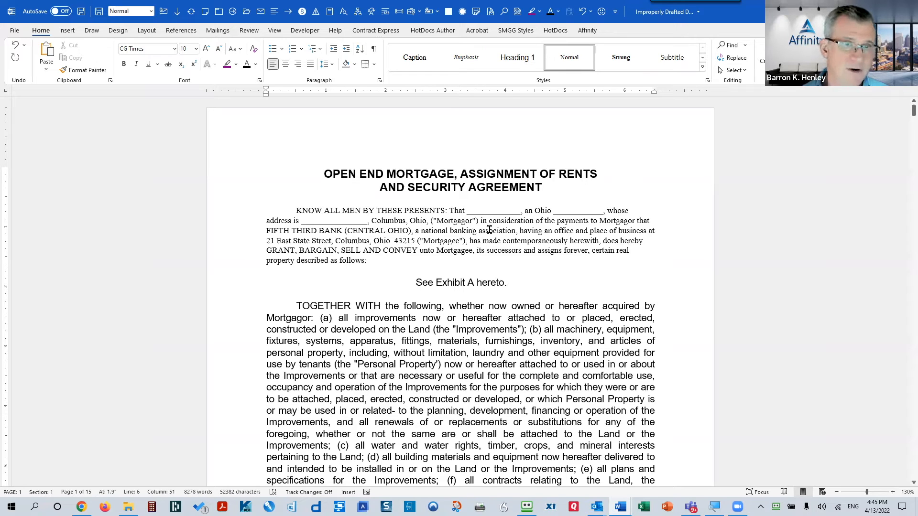
- Set the default font to Arial, Regular, 12 pt for this document only, starting from the KNOW ALL MEN paragraph
right_click(489, 231)
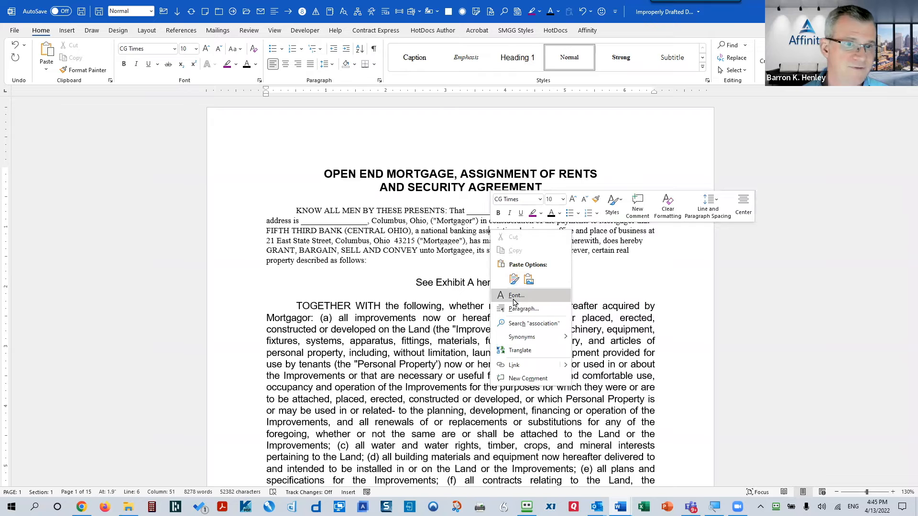
left_click(514, 296)
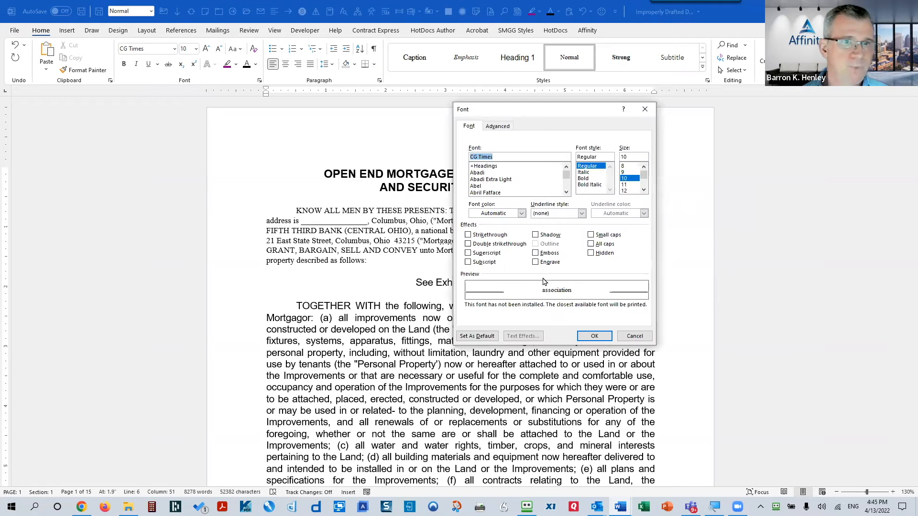
left_click(485, 190)
scroll(486, 189, "down", 5)
left_click(486, 179)
left_click(625, 191)
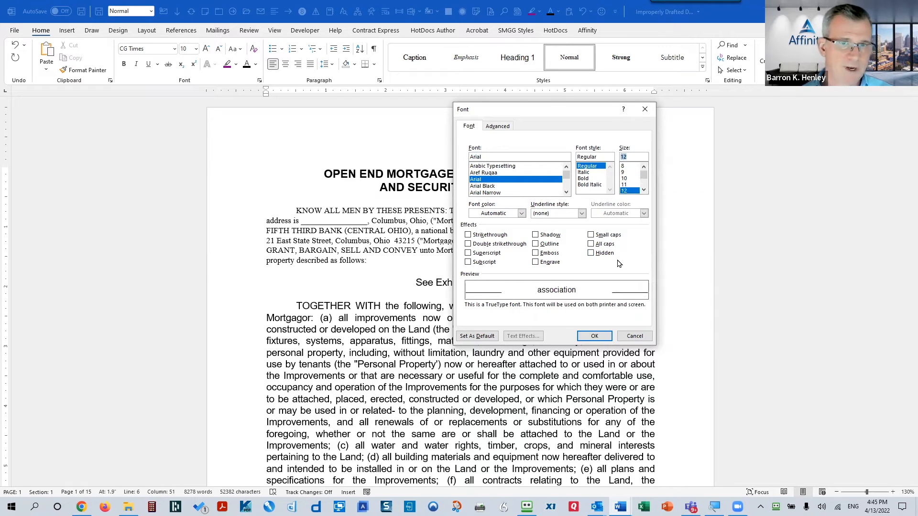
left_click(477, 336)
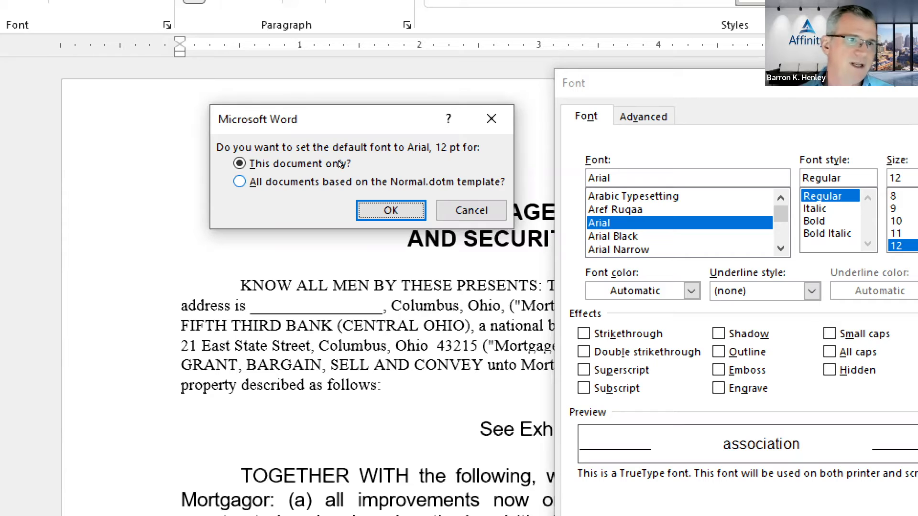
left_click(345, 183)
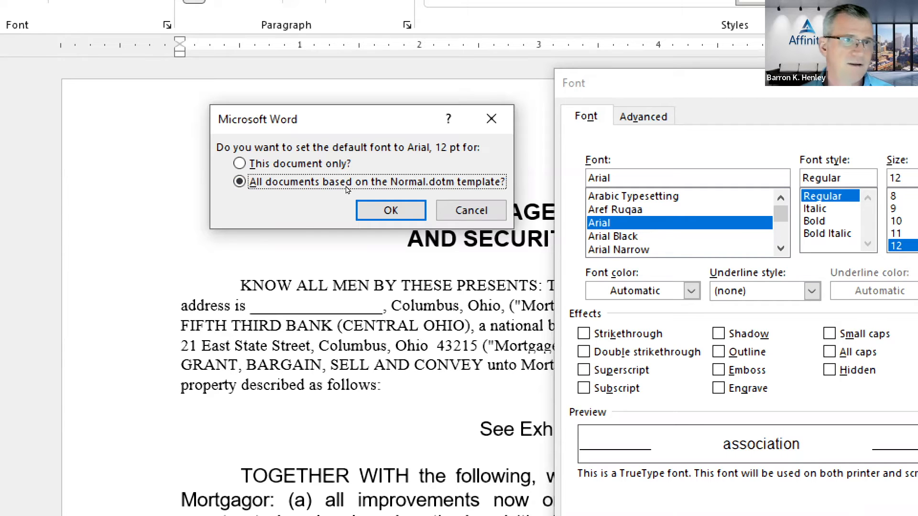
key("alt+t")
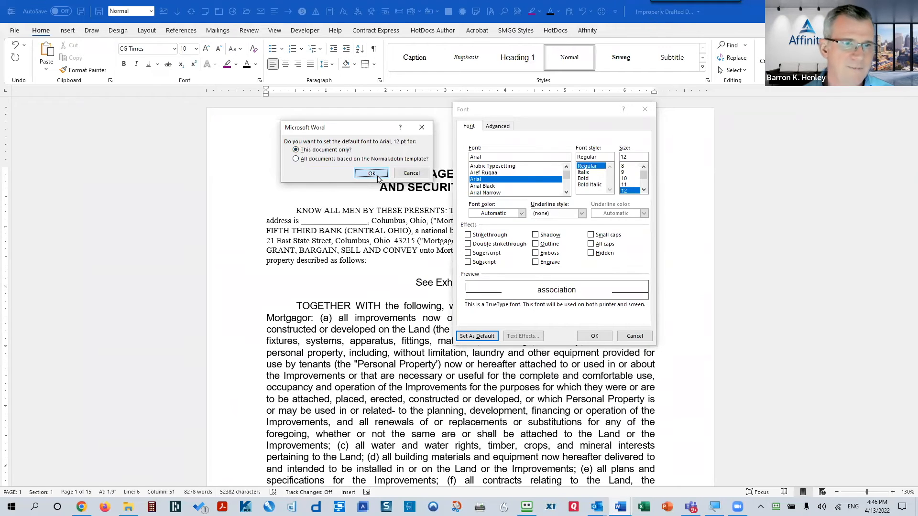
left_click(378, 178)
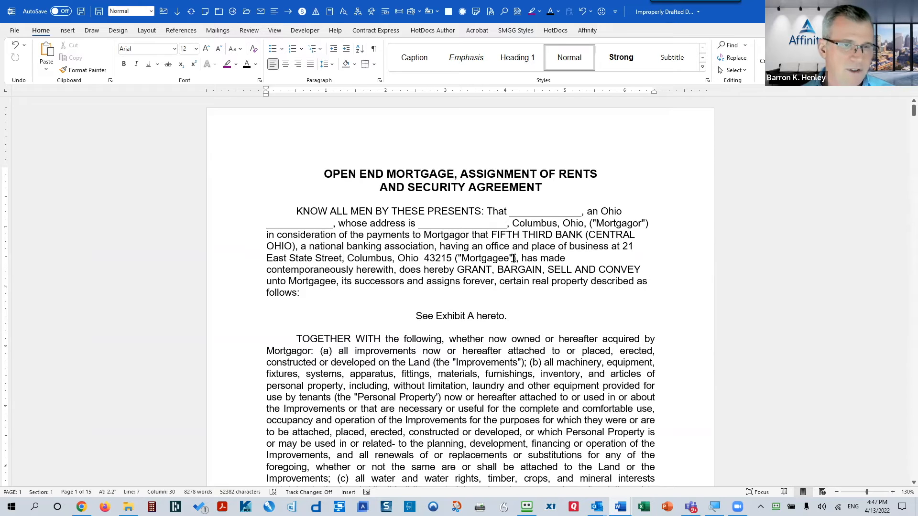
- Set the default paragraph alignment to Justified for this document only, starting from the KNOW ALL MEN paragraph
right_click(439, 236)
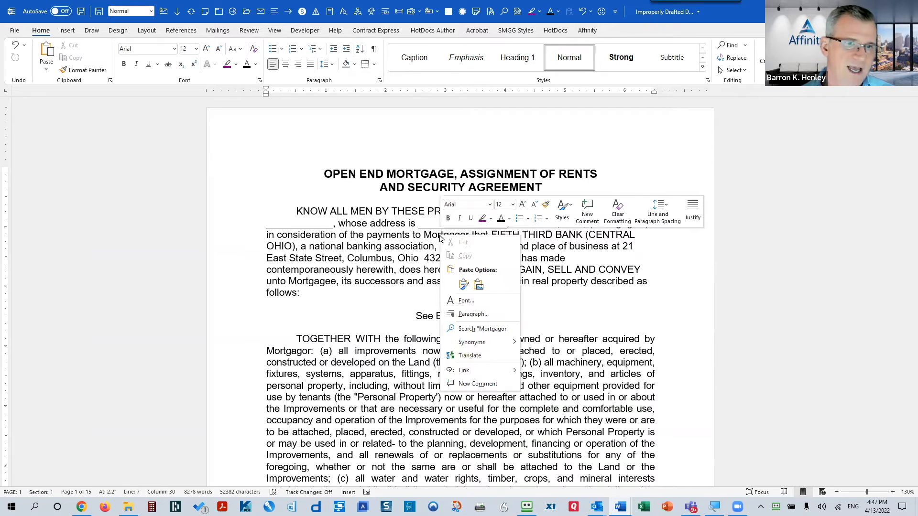
left_click(481, 315)
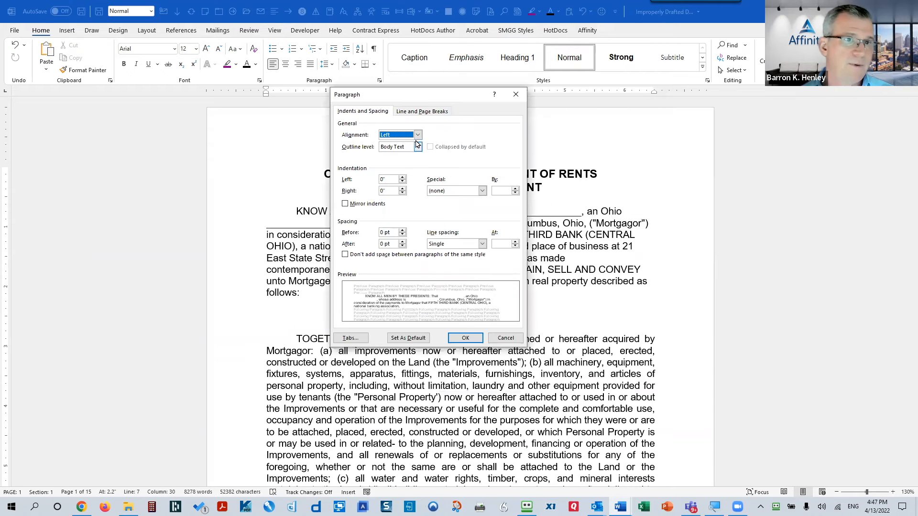
left_click(418, 136)
left_click(390, 162)
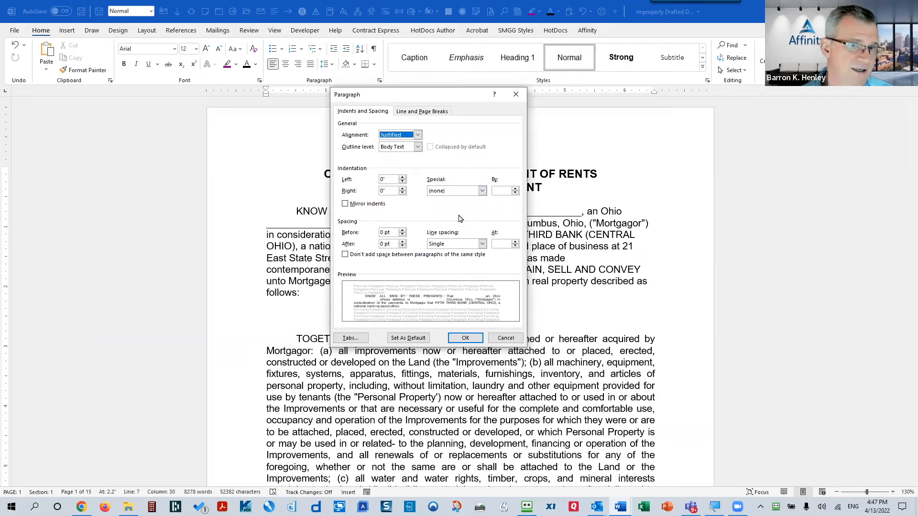
left_click(411, 340)
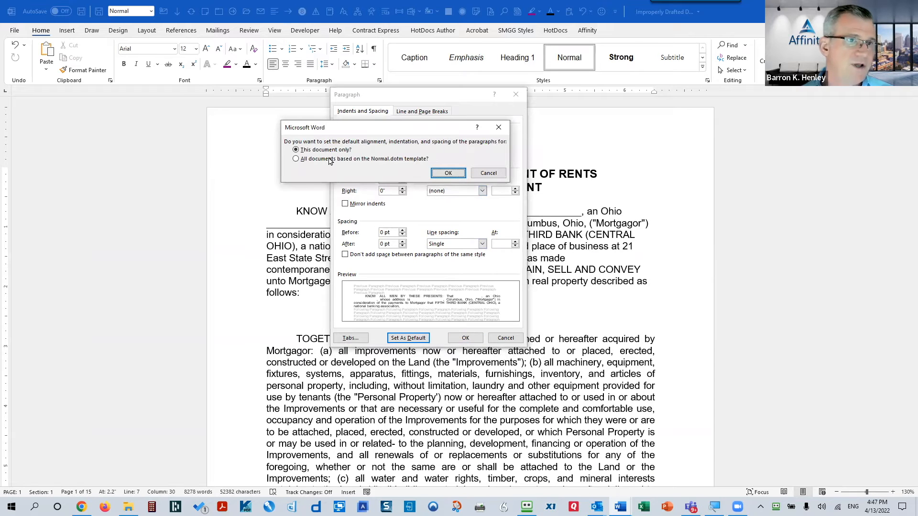
left_click(317, 160)
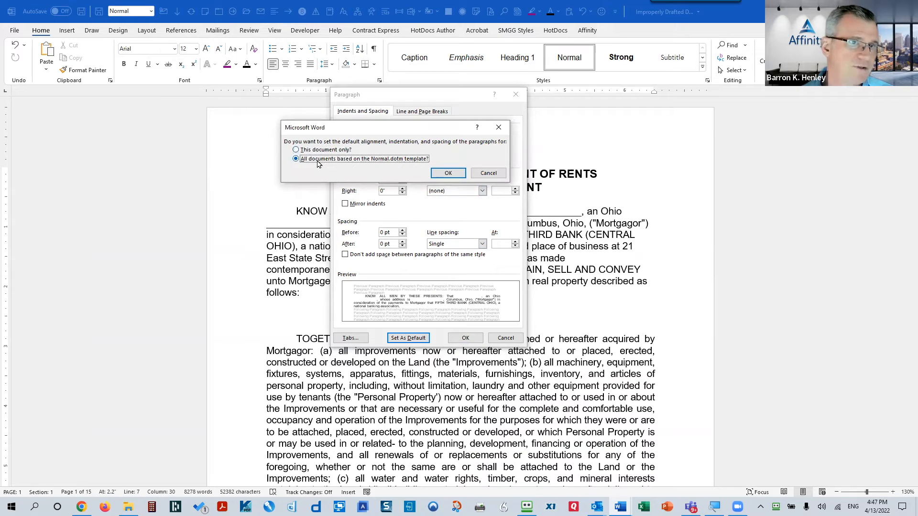
left_click(317, 151)
left_click(455, 175)
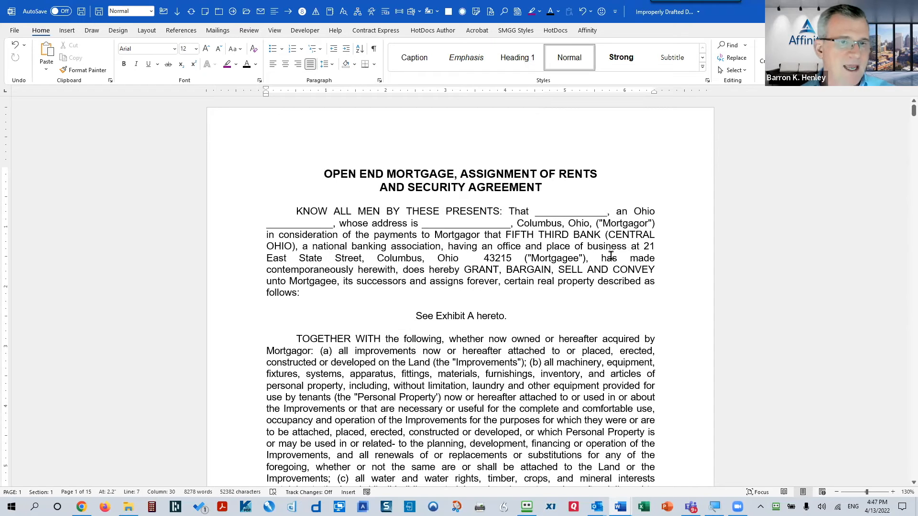
left_click_drag(488, 212, 563, 271)
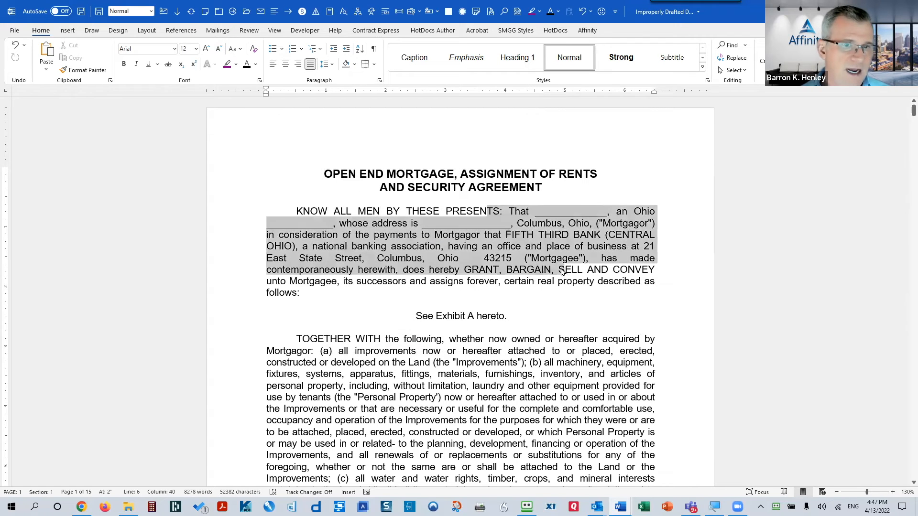
left_click(488, 237)
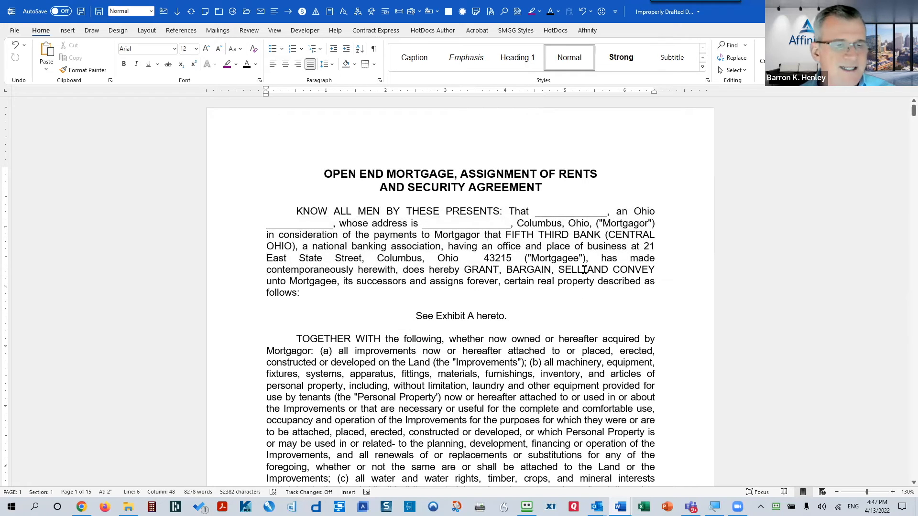
left_click_drag(429, 355, 498, 418)
left_click(480, 268)
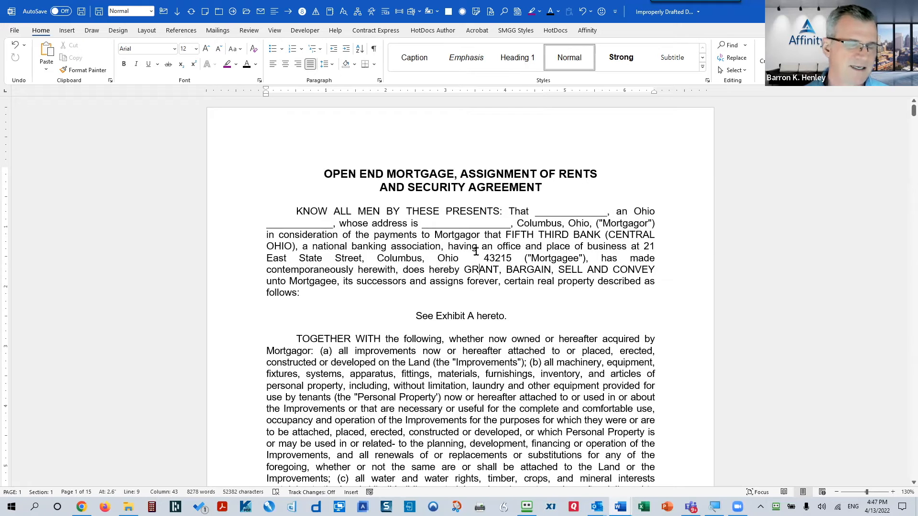
- Change the default font to Times New Roman, 12 pt, for this document only
right_click(462, 245)
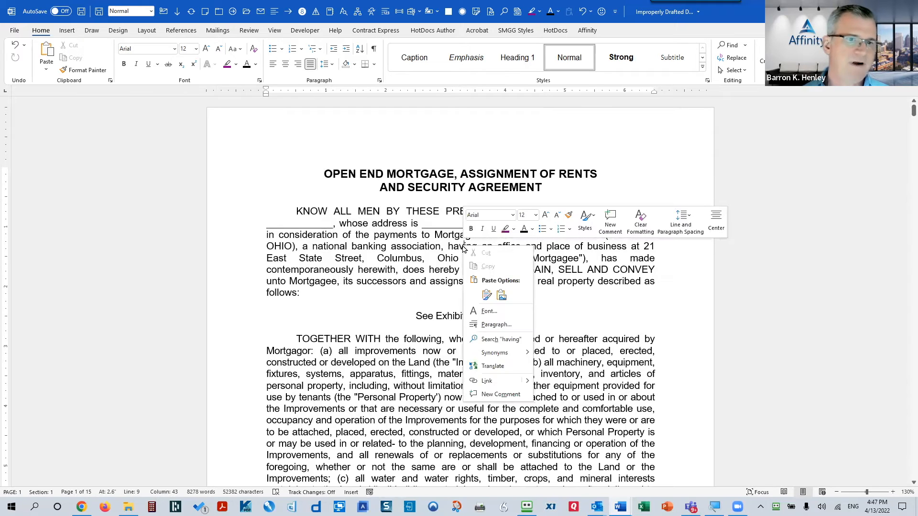
left_click(483, 314)
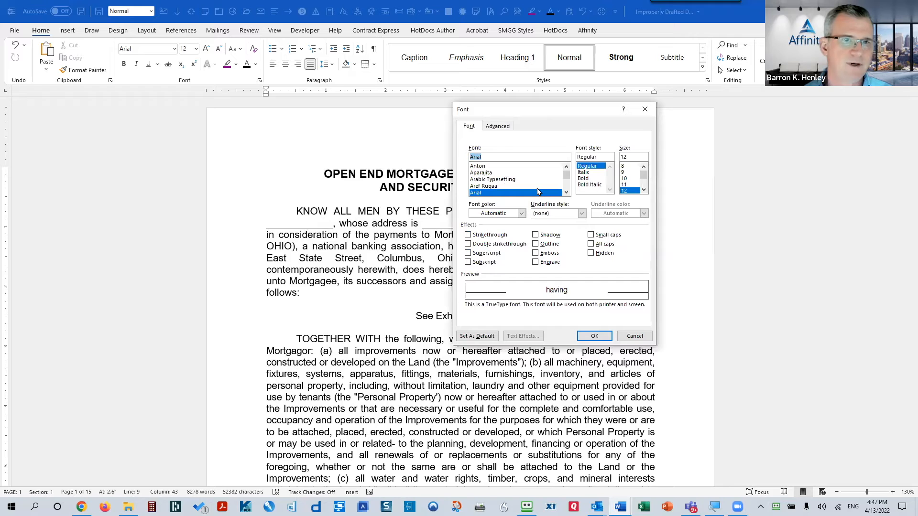
left_click(492, 179)
type("to")
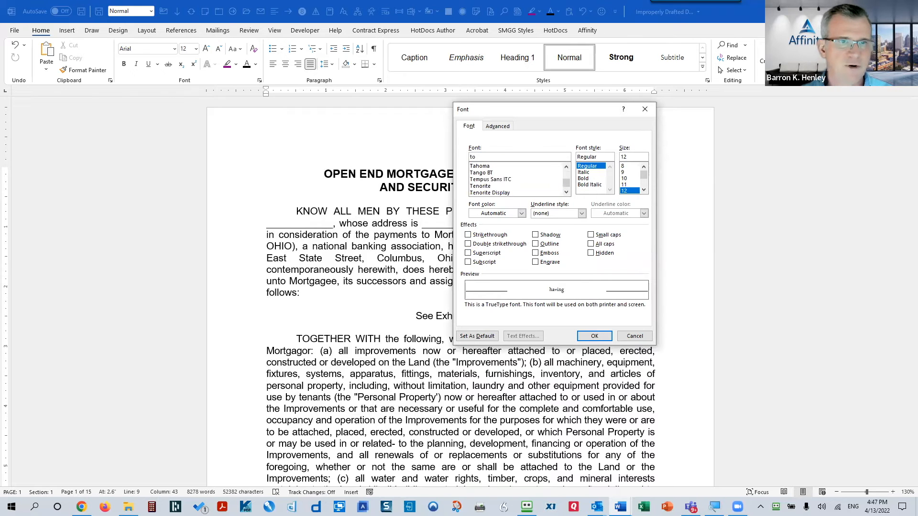
type("imes")
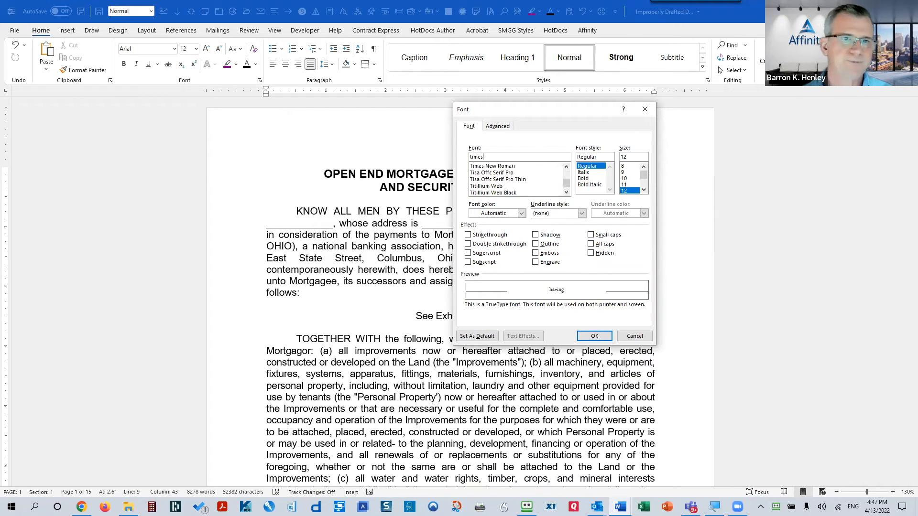
left_click(502, 166)
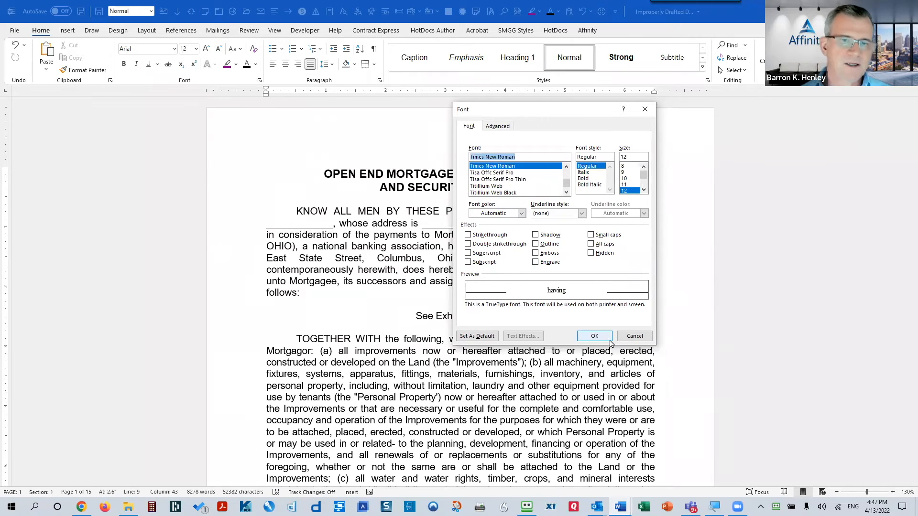
left_click(475, 337)
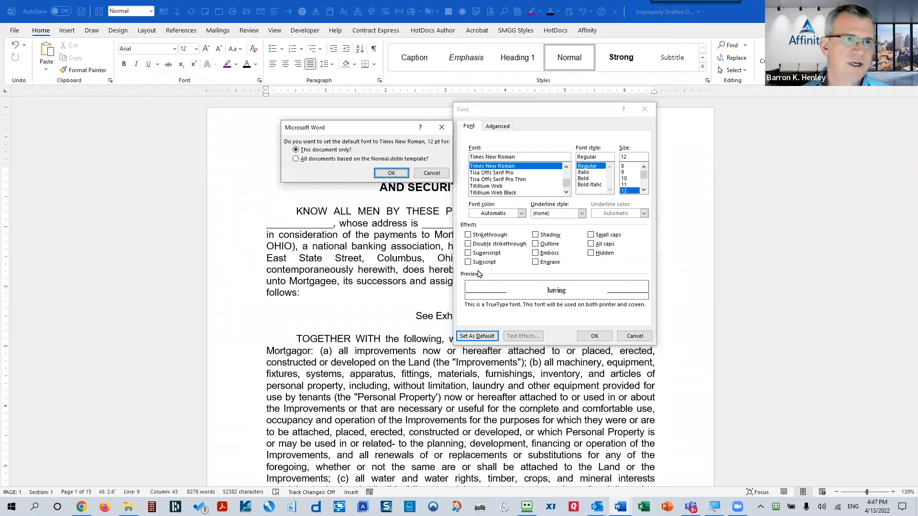
left_click(538, 113)
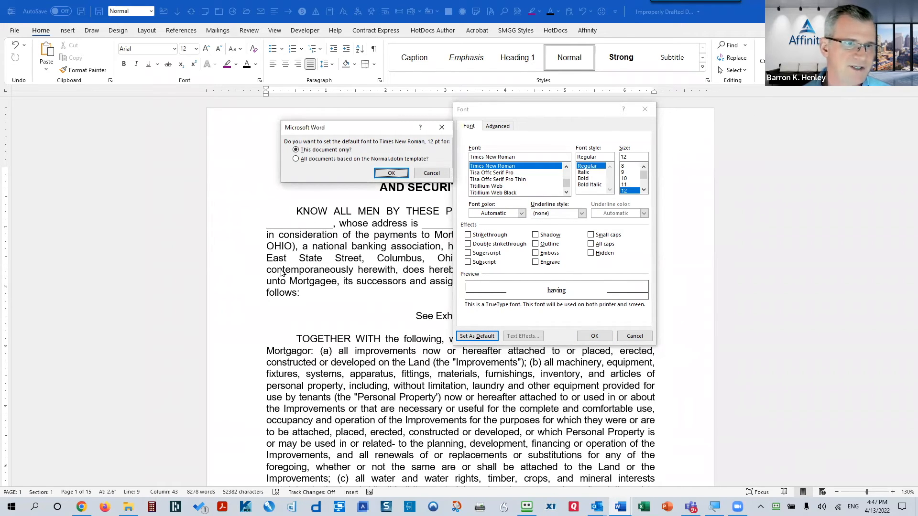
left_click(392, 174)
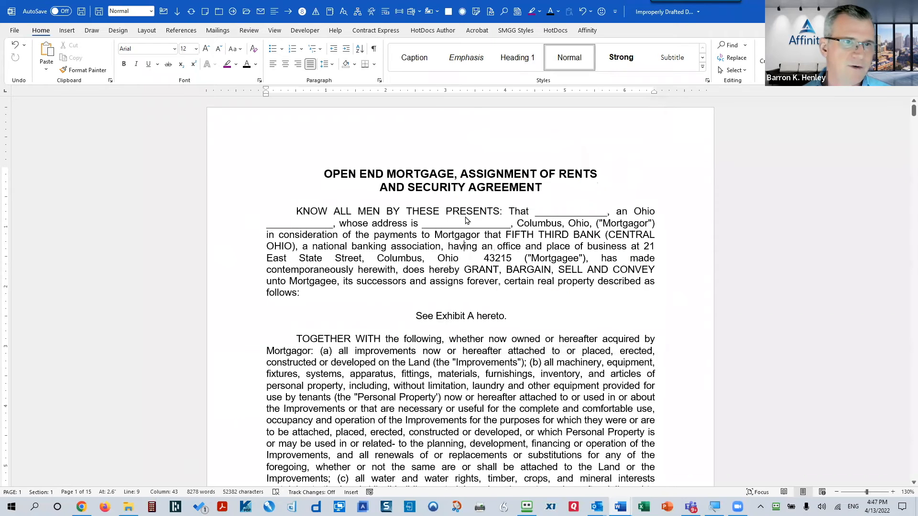
- Examine which font and style apply to the title, the KNOW ALL MEN paragraph and the TOGETHER WITH paragraph
left_click_drag(402, 211, 537, 257)
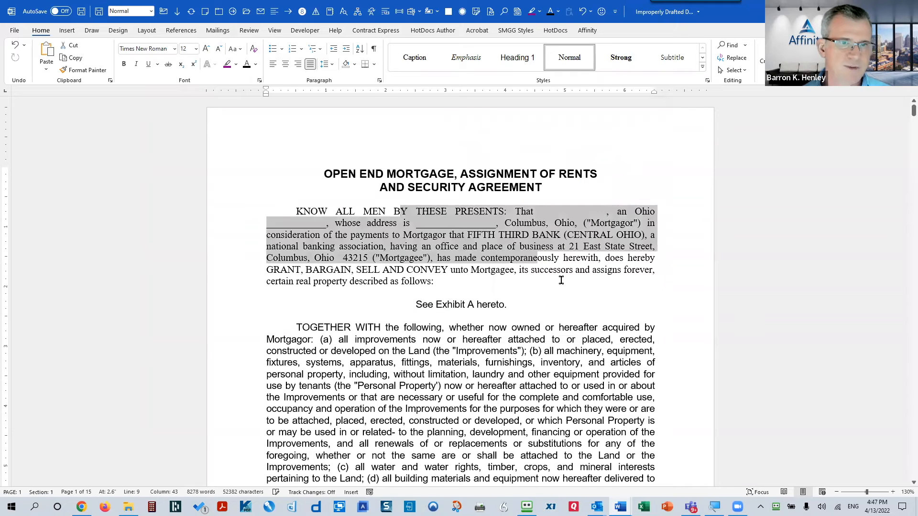
left_click_drag(356, 327, 564, 444)
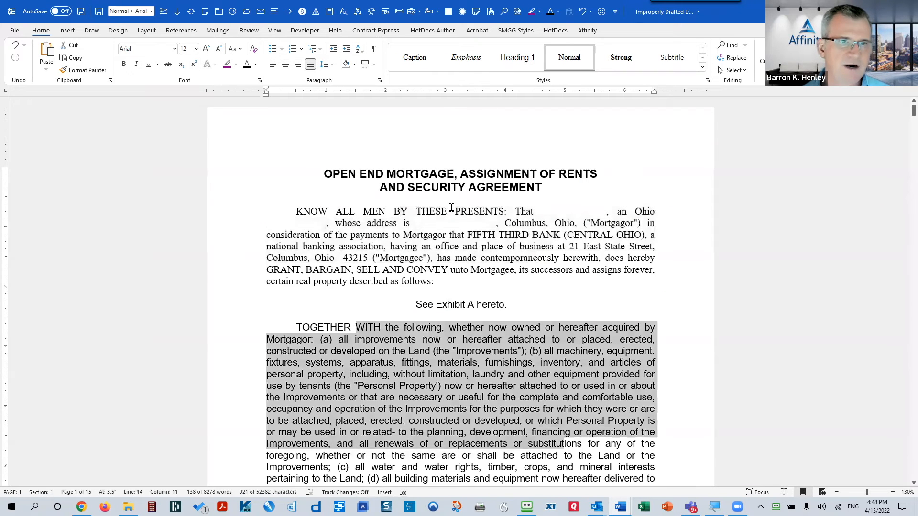
triple_click(463, 172)
left_click(423, 180)
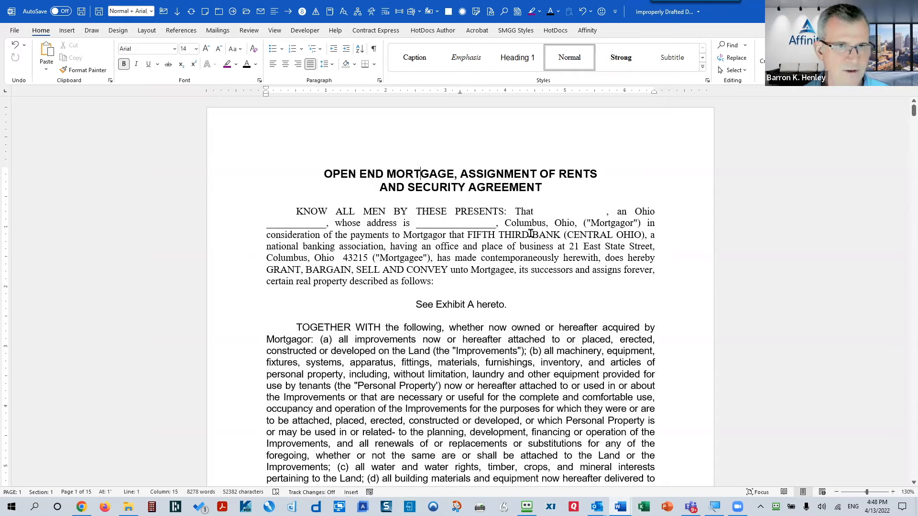
left_click(507, 247)
left_click(466, 188)
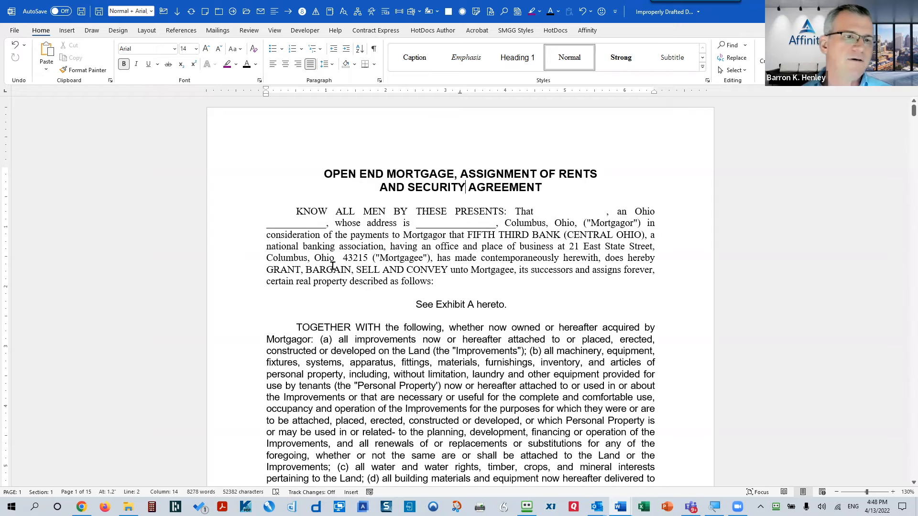
double_click(255, 283)
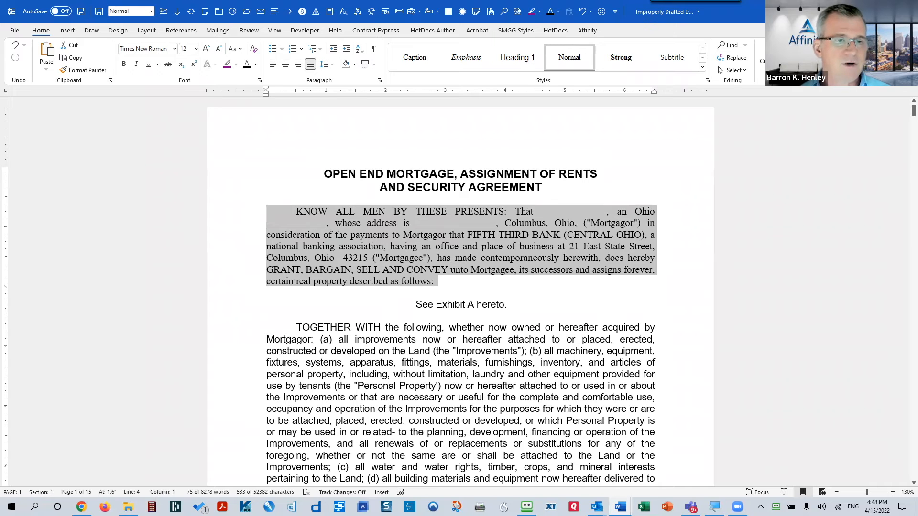
left_click(397, 248)
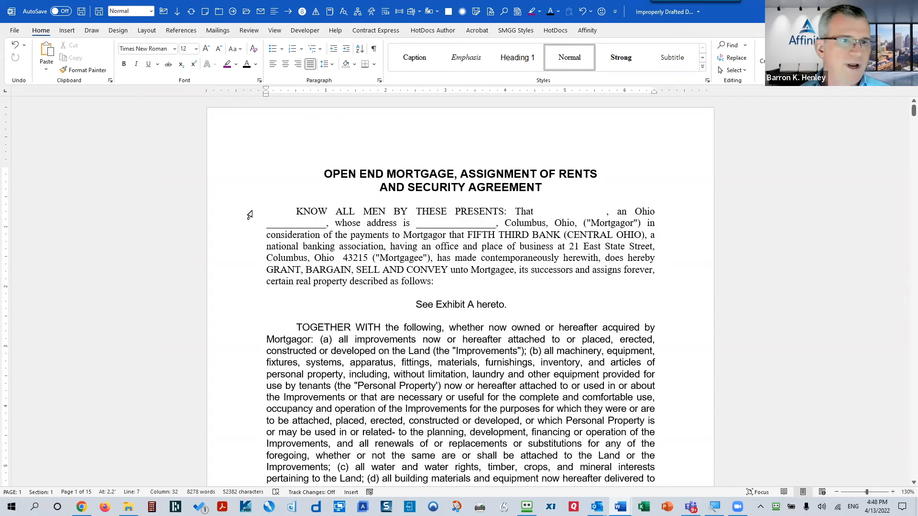
left_click_drag(250, 216, 257, 284)
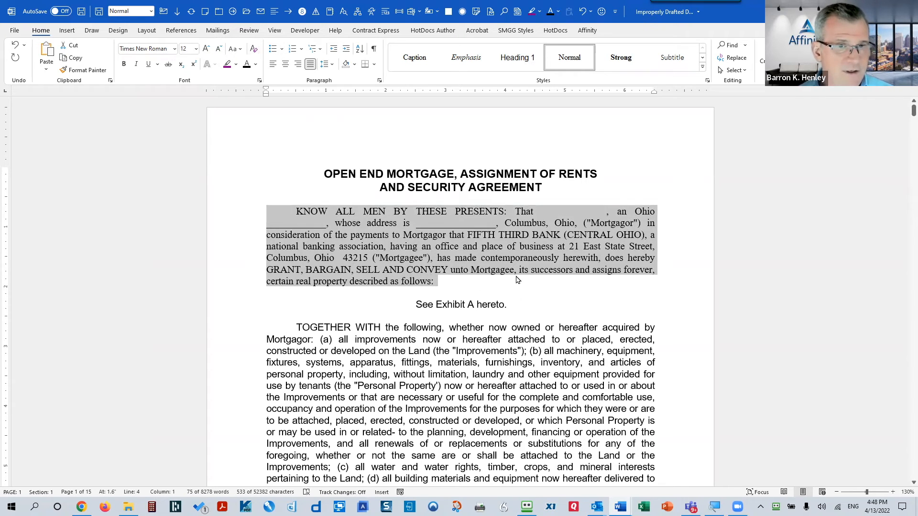
left_click(507, 248)
left_click_drag(429, 238, 493, 246)
left_click(479, 247)
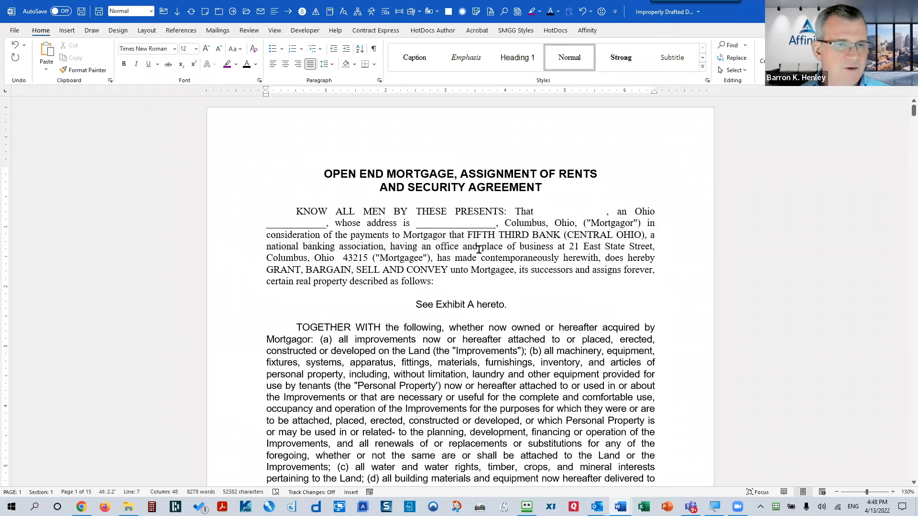
- Compare the font and style of the See Exhibit A line, the TOGETHER WITH paragraph and the KNOW ALL MEN paragraph
left_click(419, 305)
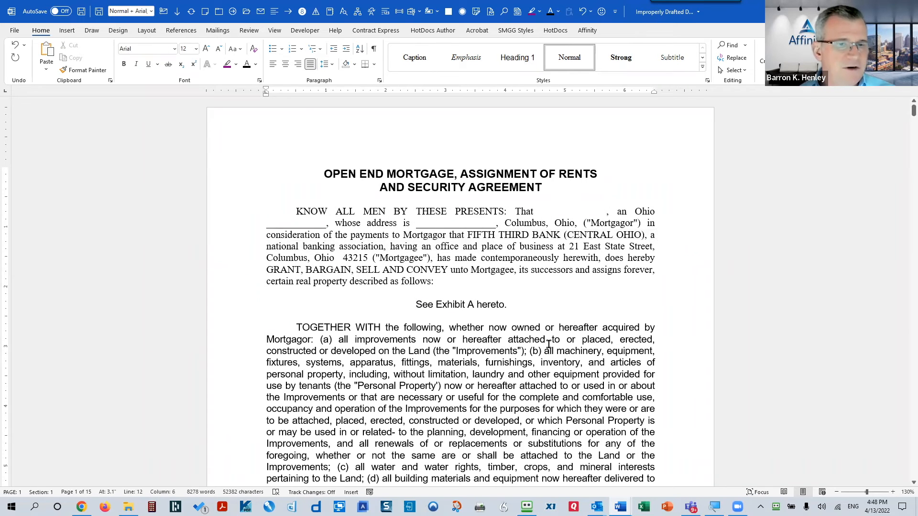
left_click_drag(274, 333, 653, 441)
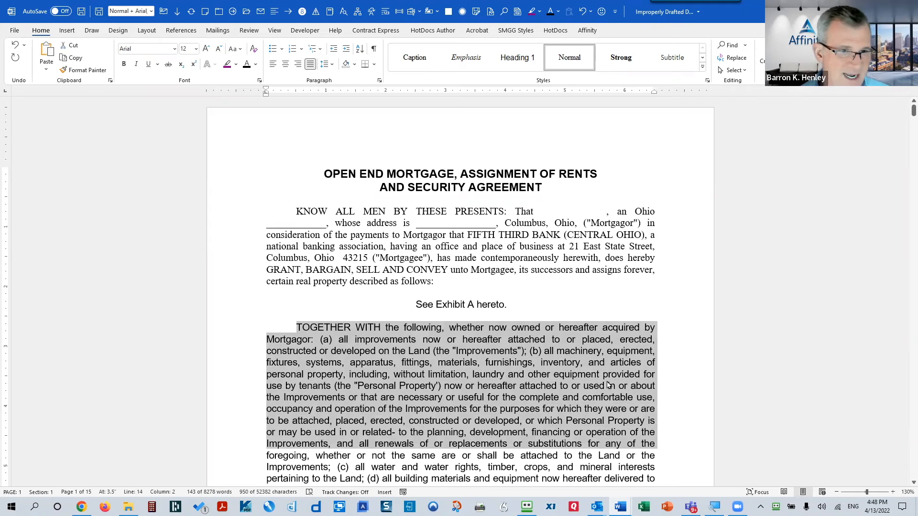
left_click_drag(499, 259, 397, 222)
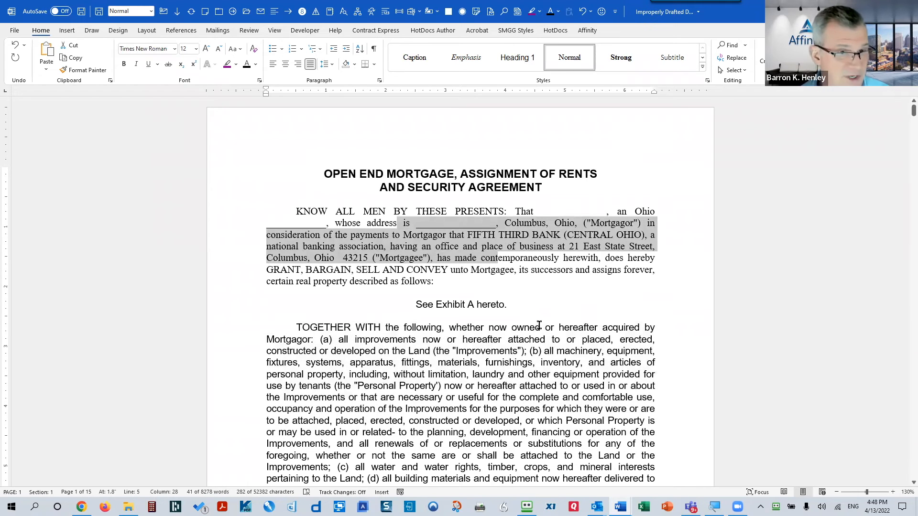
- Clear all direct formatting from the two title lines
left_click_drag(241, 174, 242, 187)
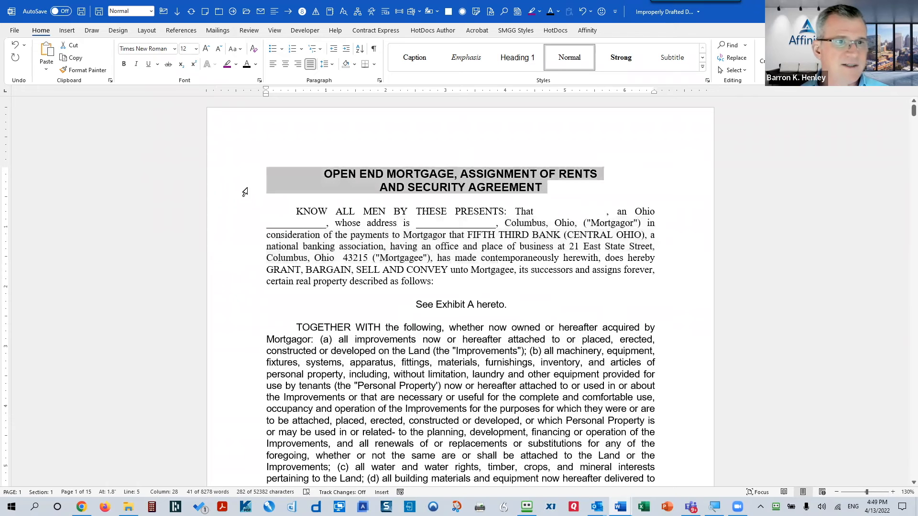
left_click(251, 49)
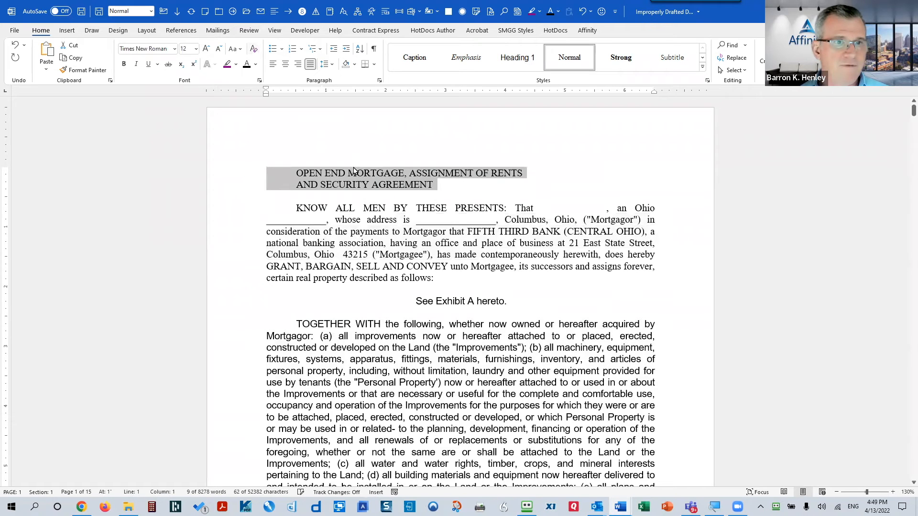
left_click(293, 169)
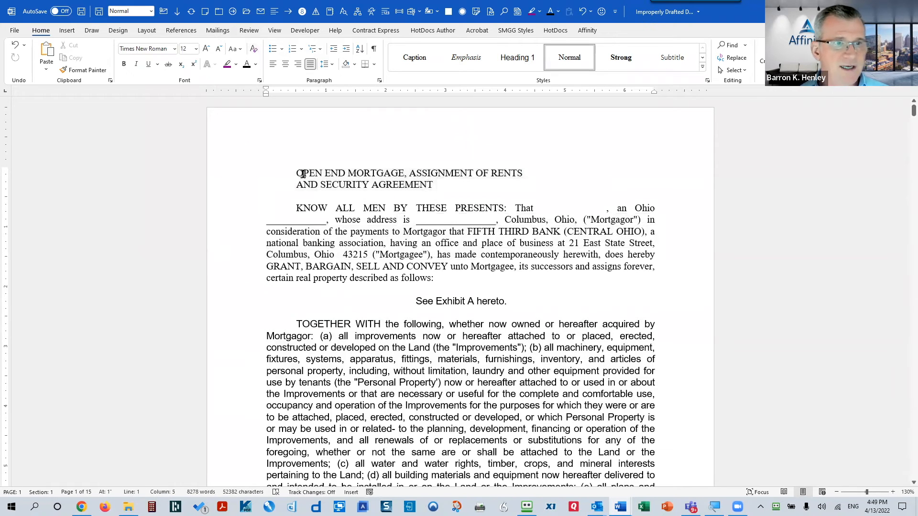
- Show the formatting marks and delete the leading tab from each of the two title lines
left_click(374, 49)
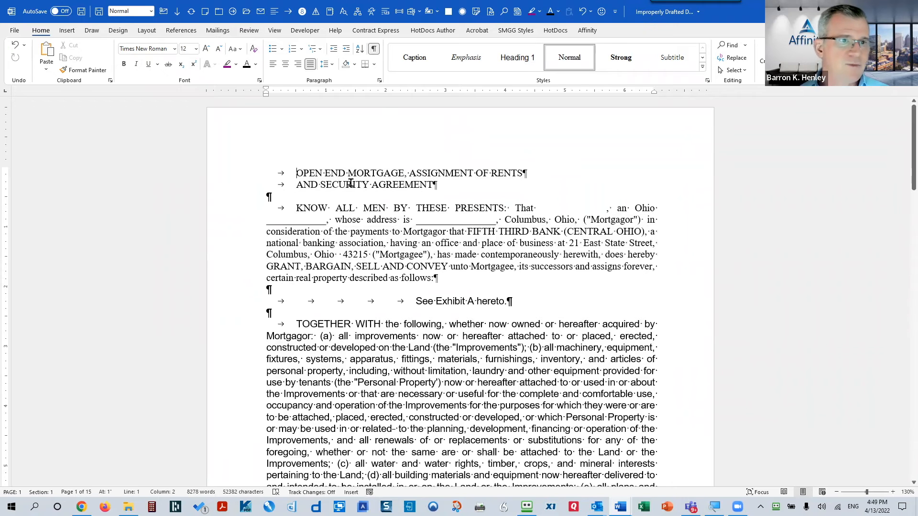
left_click(275, 176)
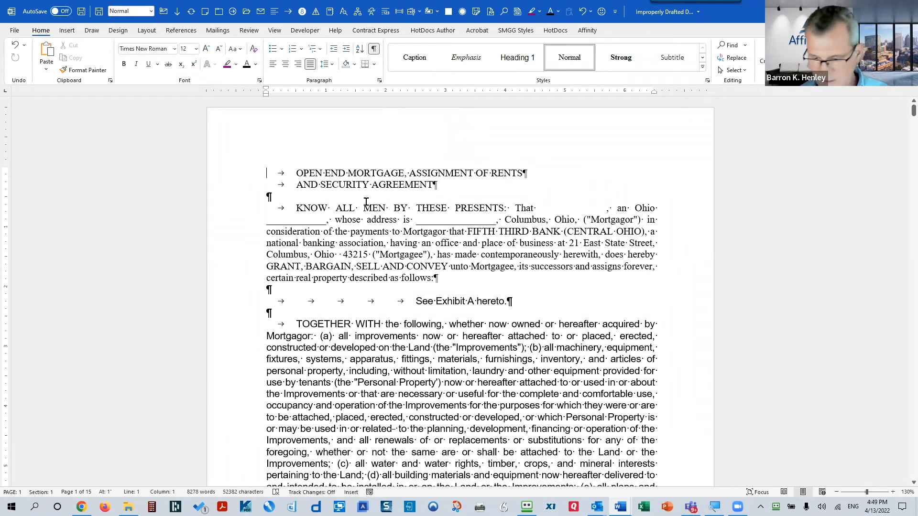
key("Delete")
key("Down")
key("Delete")
- Center the two title lines and make them bold
left_click(274, 171)
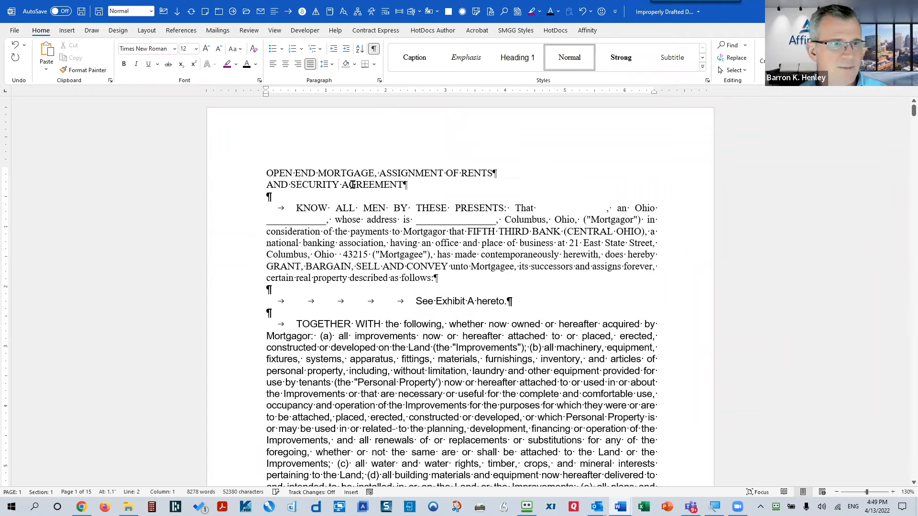
left_click(353, 185, "shift")
key("ctrl+e")
left_click(396, 170)
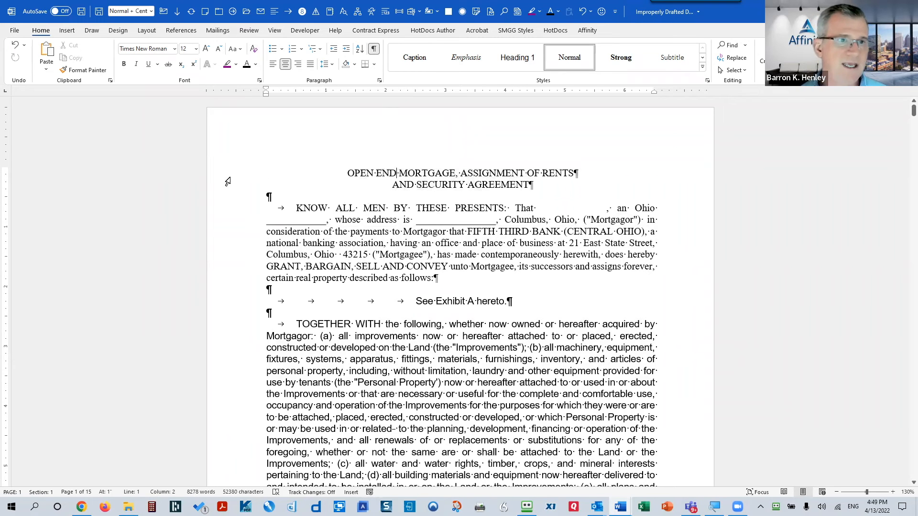
left_click_drag(227, 177, 239, 186)
key("ctrl+b")
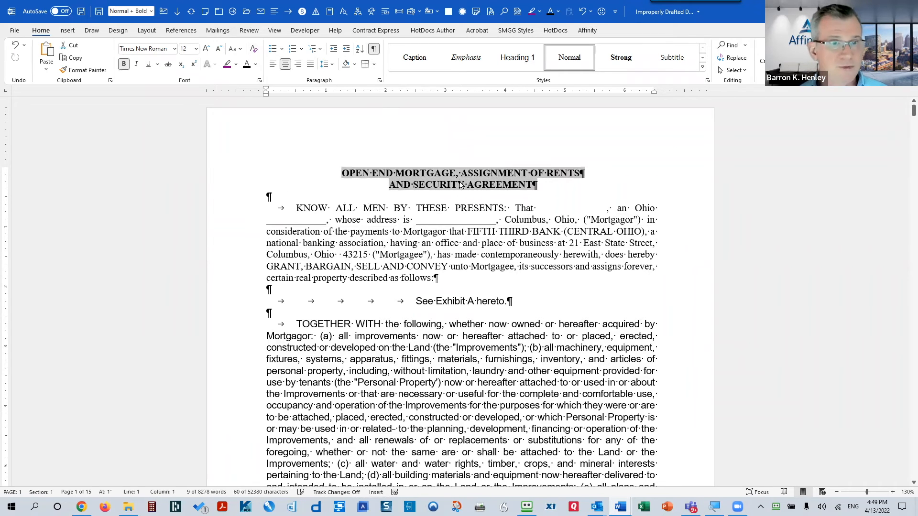
left_click(459, 185)
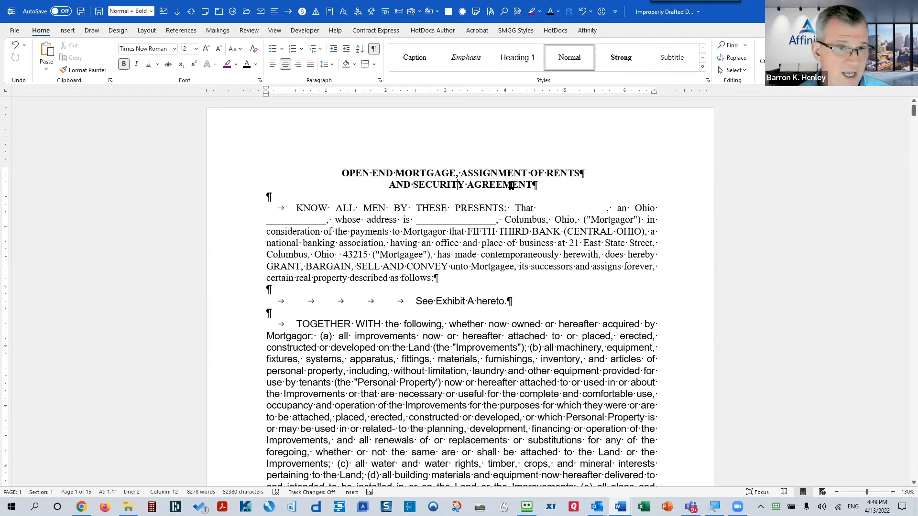
- Clear the direct formatting from the See Exhibit A line through the end of the TOGETHER WITH paragraph
left_click(387, 232)
left_click(209, 314)
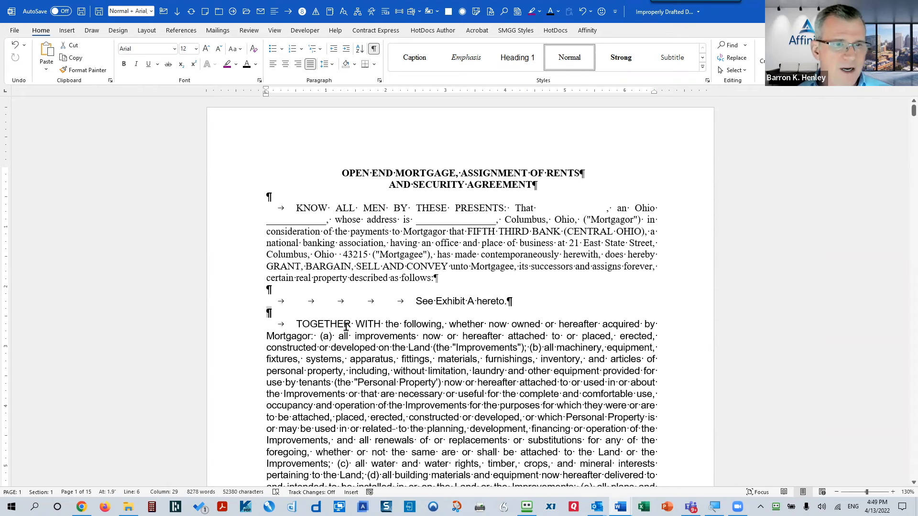
left_click(215, 303)
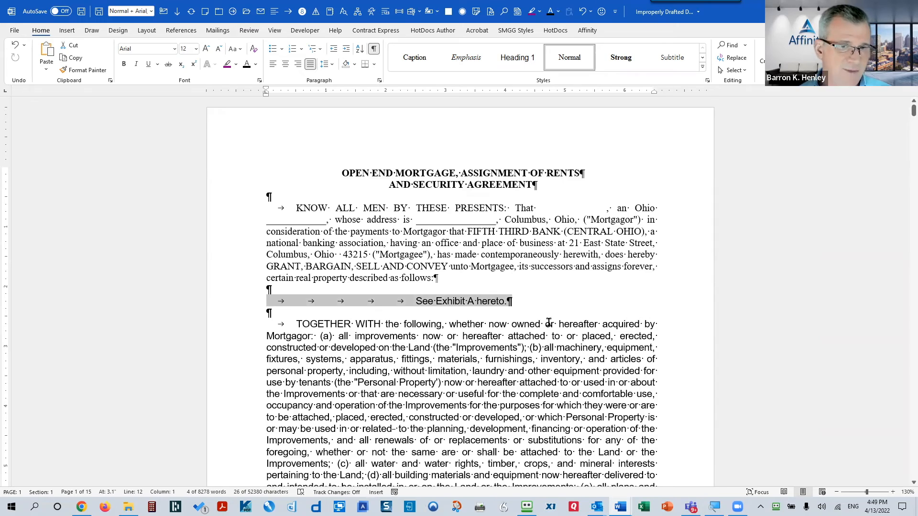
scroll(552, 326, "down", 8)
left_click(642, 390, "shift")
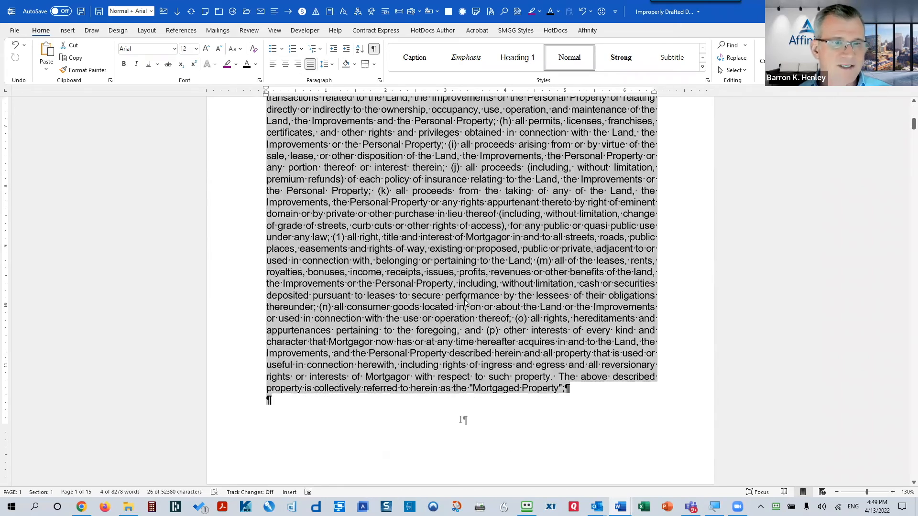
scroll(348, 166, "up", 8)
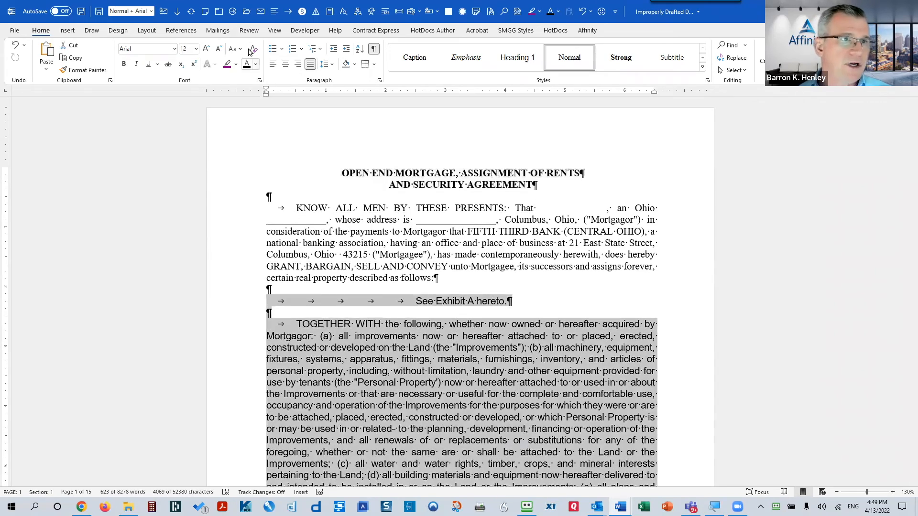
key("ctrl+space")
left_click(407, 279)
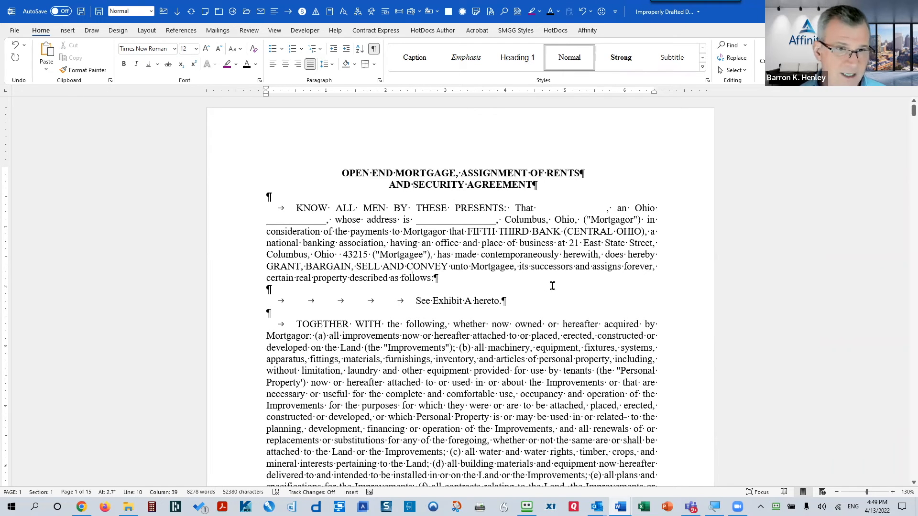
- Set the default font to Century Schoolbook, Regular, 12 pt, for this document only
right_click(497, 251)
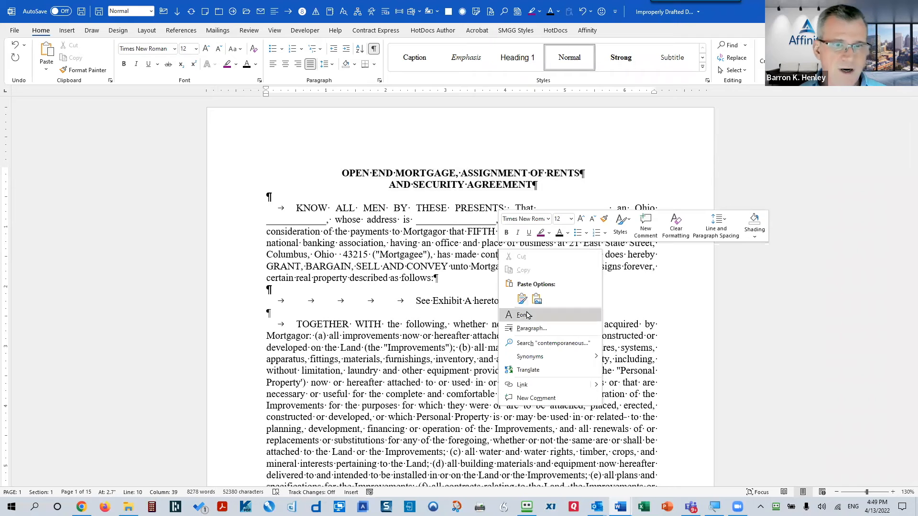
left_click(523, 315)
left_click(512, 180)
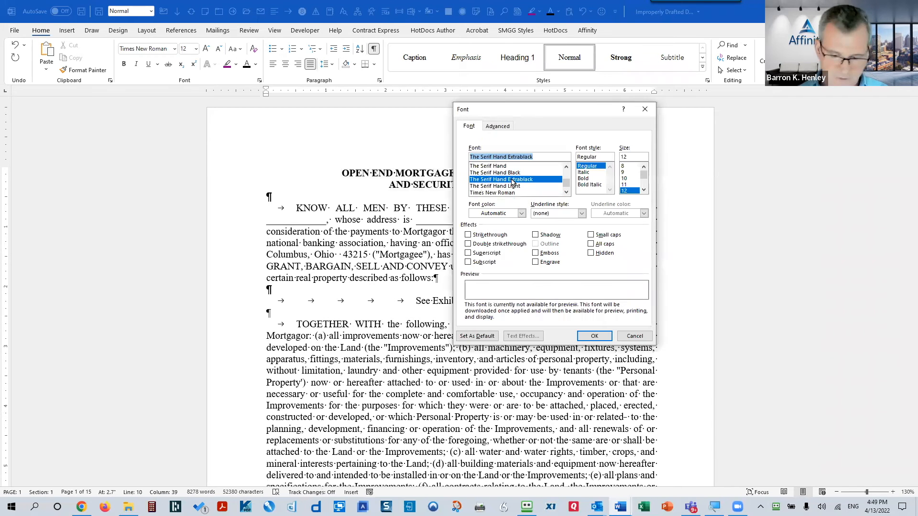
type("cen")
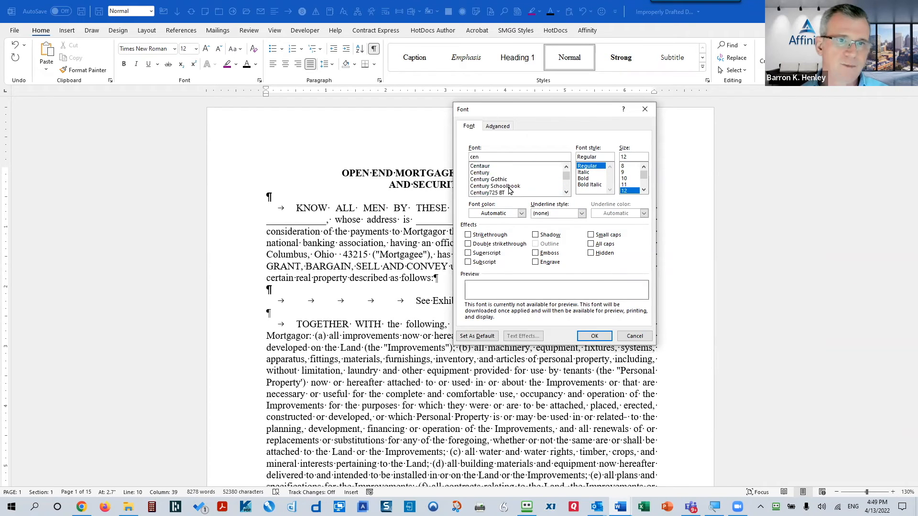
left_click(511, 187)
left_click(477, 337)
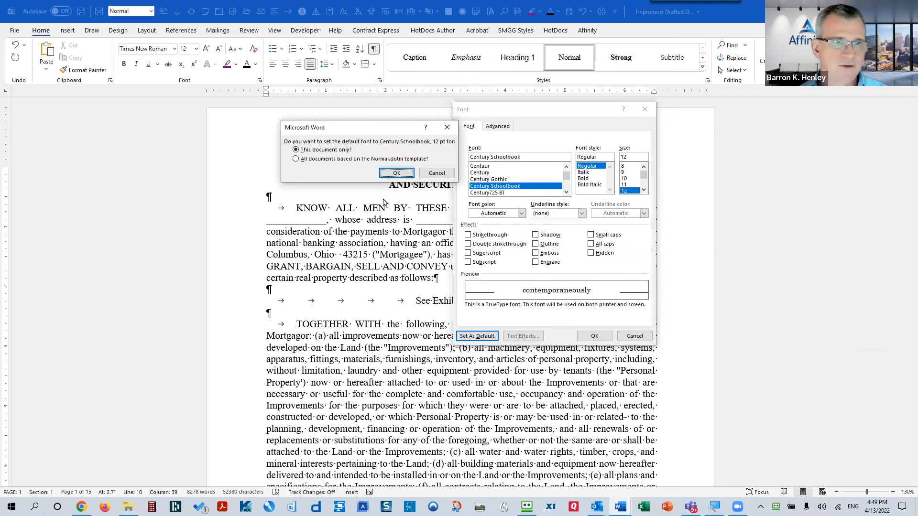
left_click(398, 173)
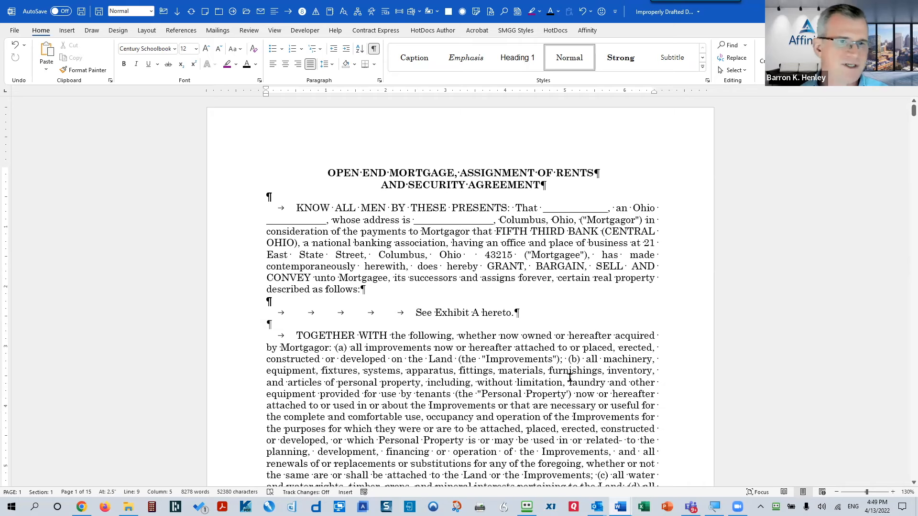
- From the KNOW ALL MEN paragraph, review the scope choices for setting the default font, leaving the settings without applying anything
left_click(468, 266)
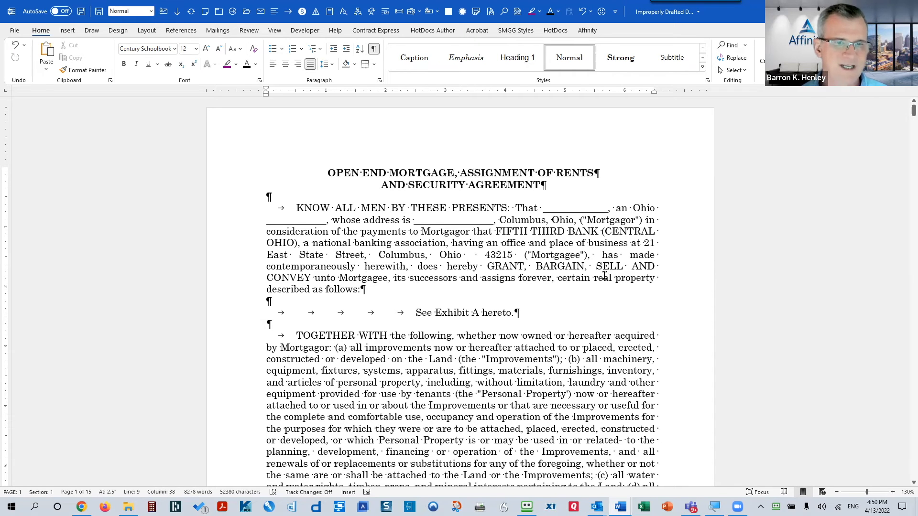
double_click(245, 229)
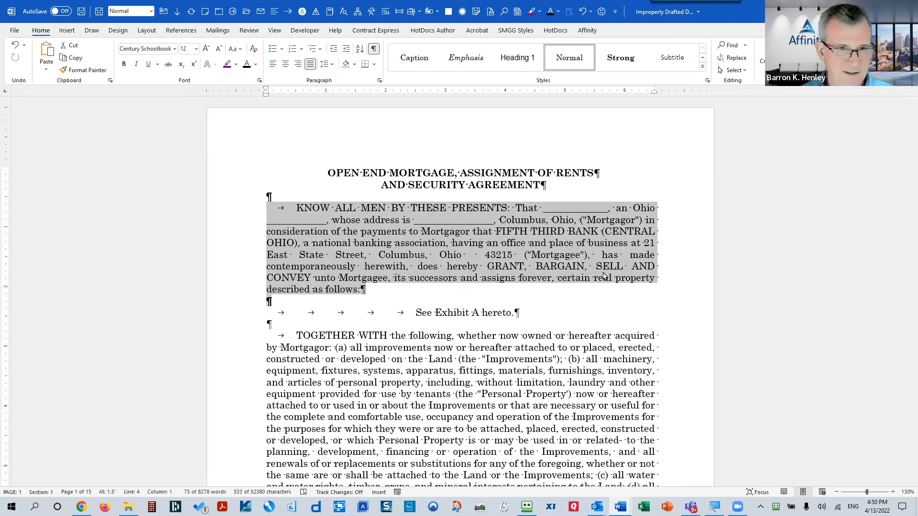
left_click(453, 223)
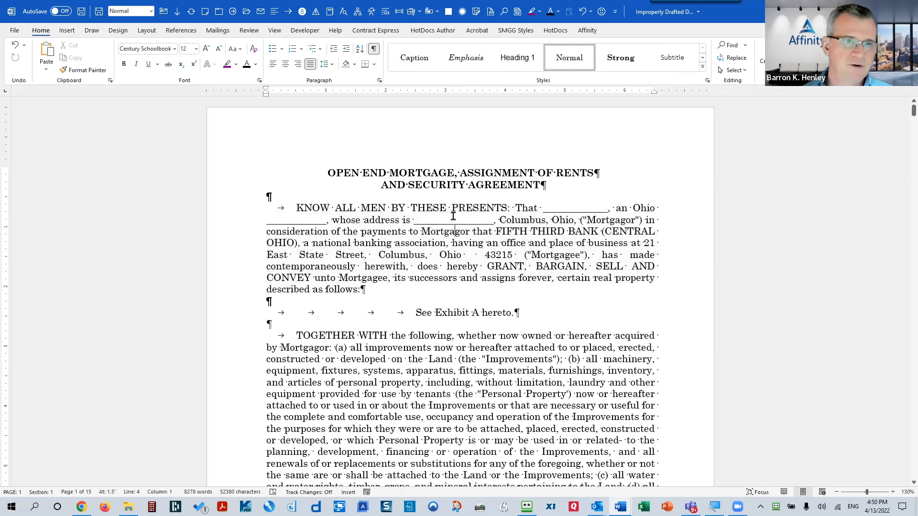
right_click(453, 223)
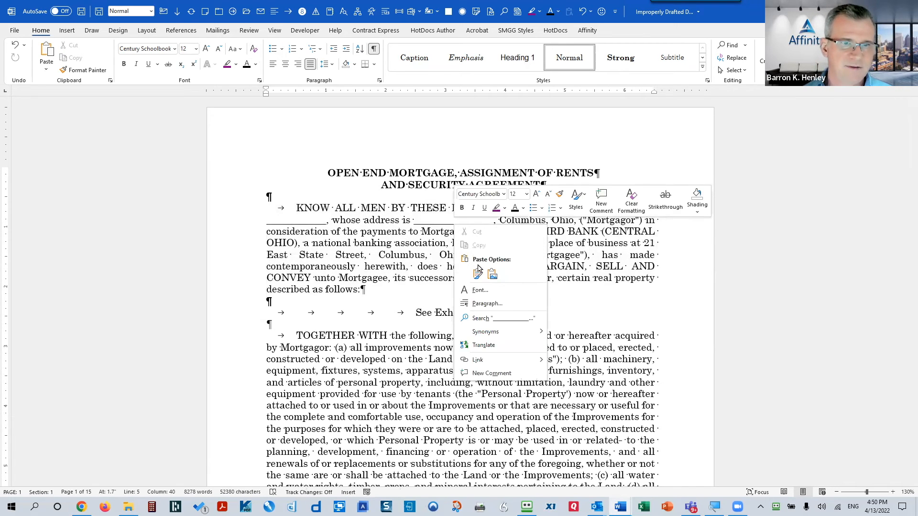
left_click(492, 291)
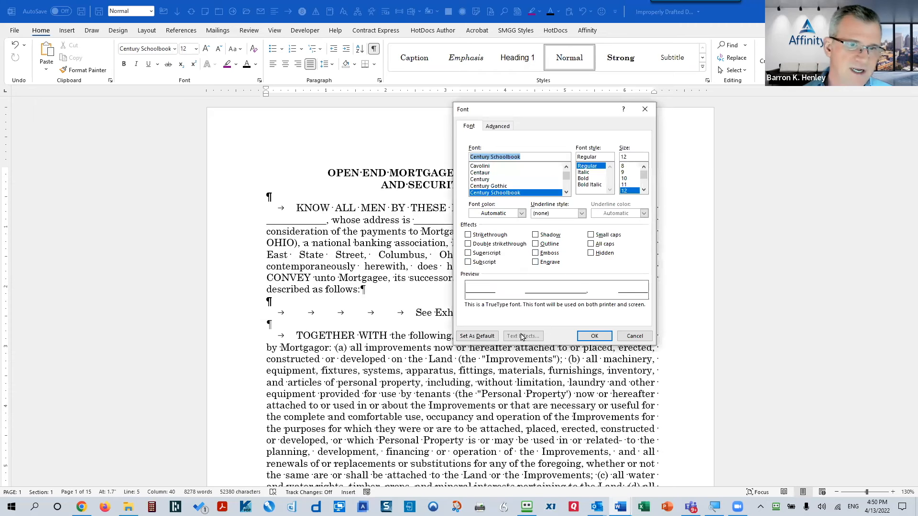
left_click(491, 338)
left_click(628, 335)
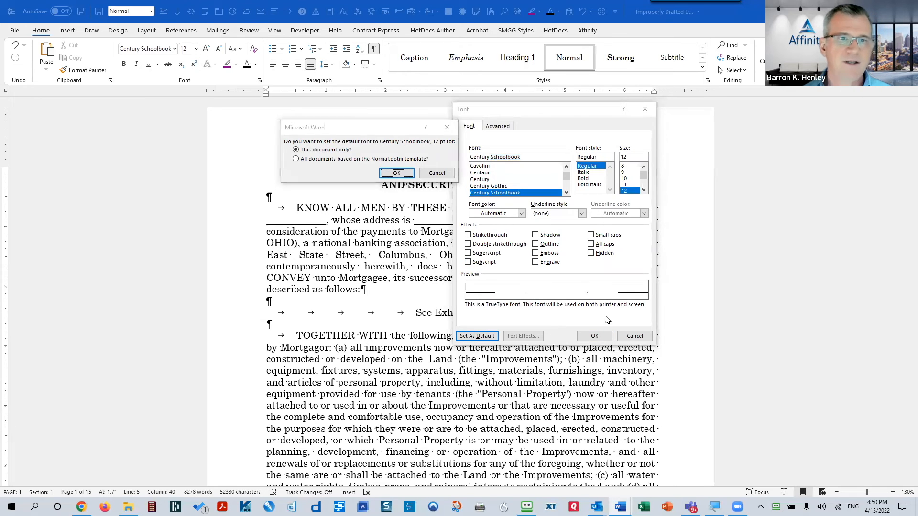
left_click(436, 173)
left_click(639, 337)
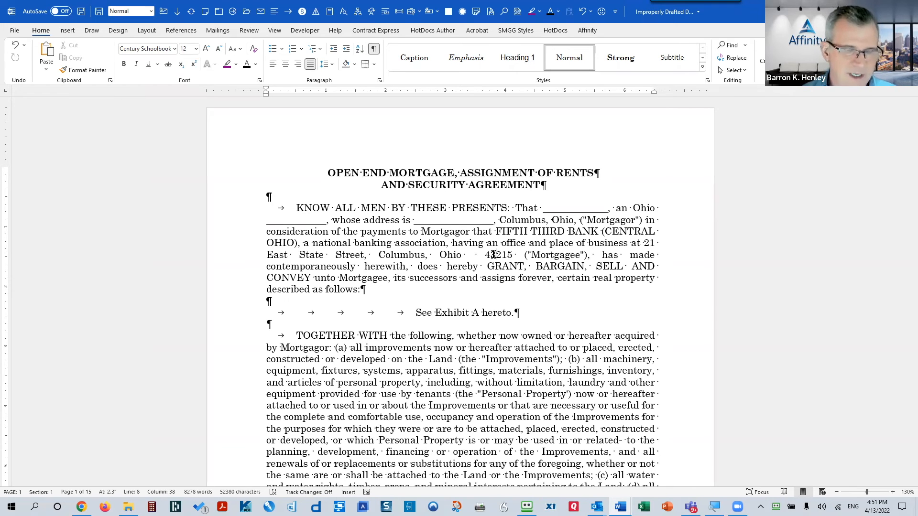
- Examine the font and style shown for the text from the title into the TOGETHER WITH paragraph
left_click(413, 221)
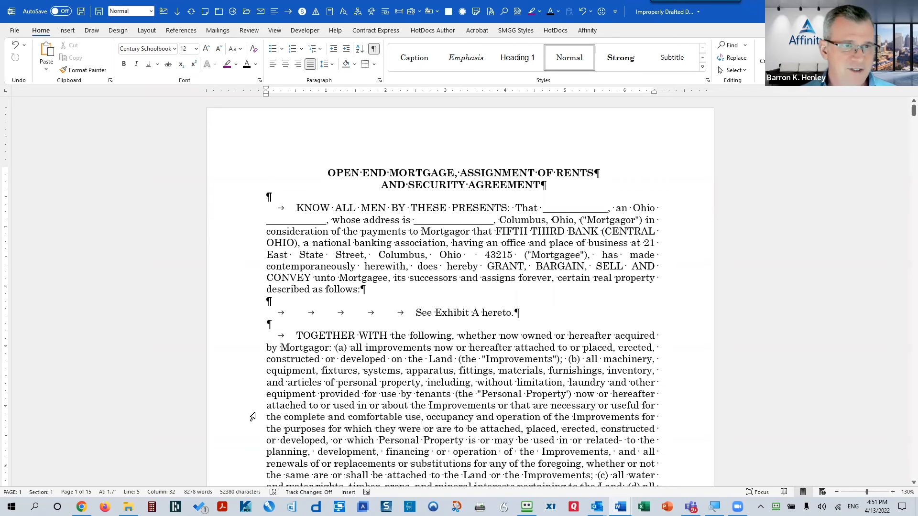
left_click_drag(252, 417, 223, 120)
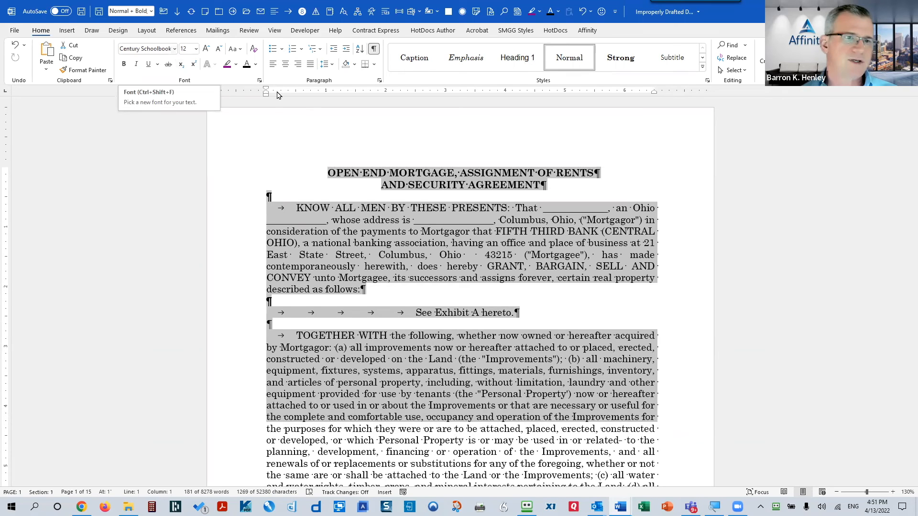
left_click(377, 220)
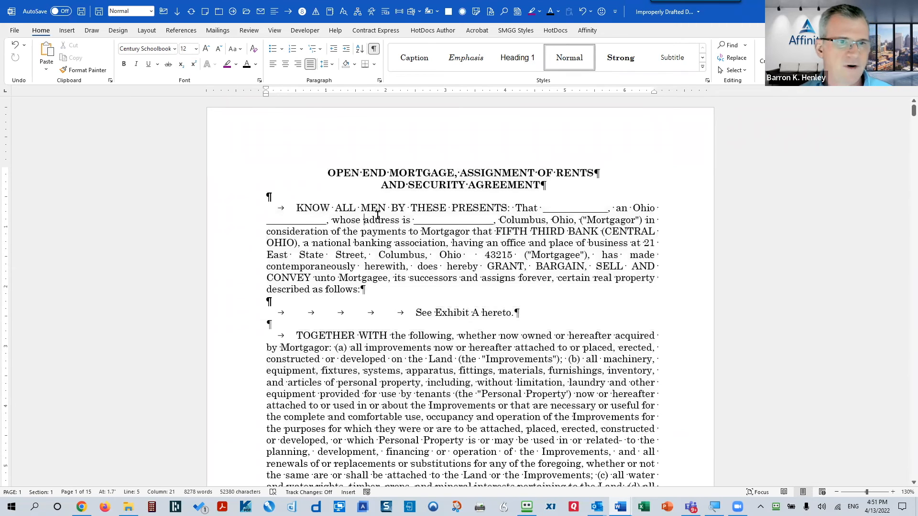
triple_click(242, 174)
scroll(542, 365, "down", 2)
scroll(543, 365, "up", 2)
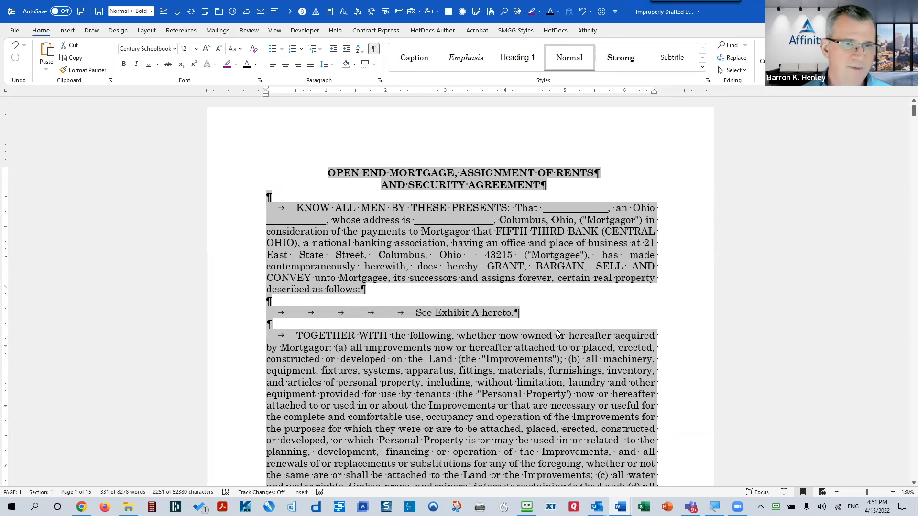
left_click(515, 255)
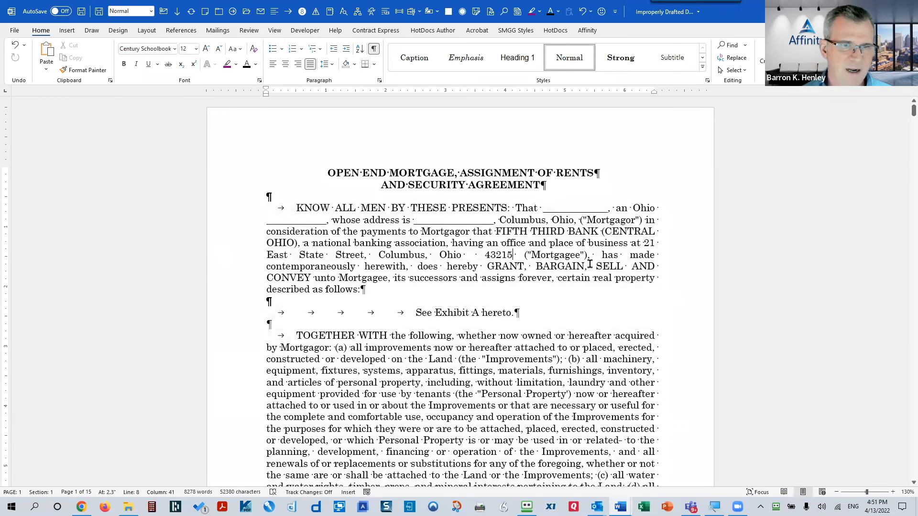